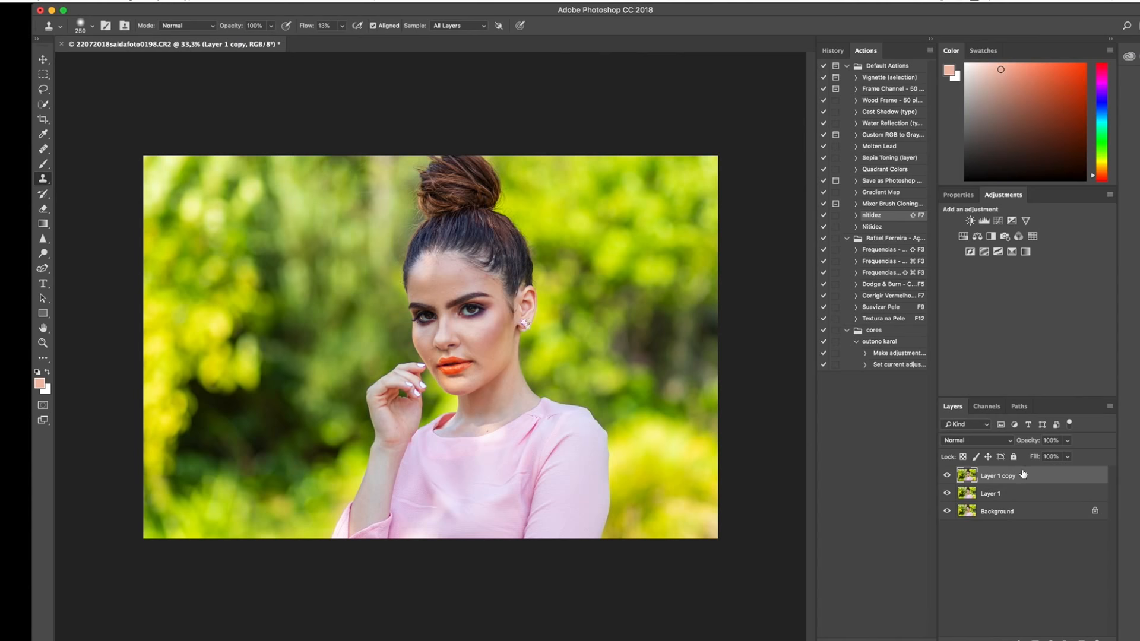
# Step: Hide the Layer 1 copy layer and rename Layer 1 as baixa
pyautogui.click(1004, 495)
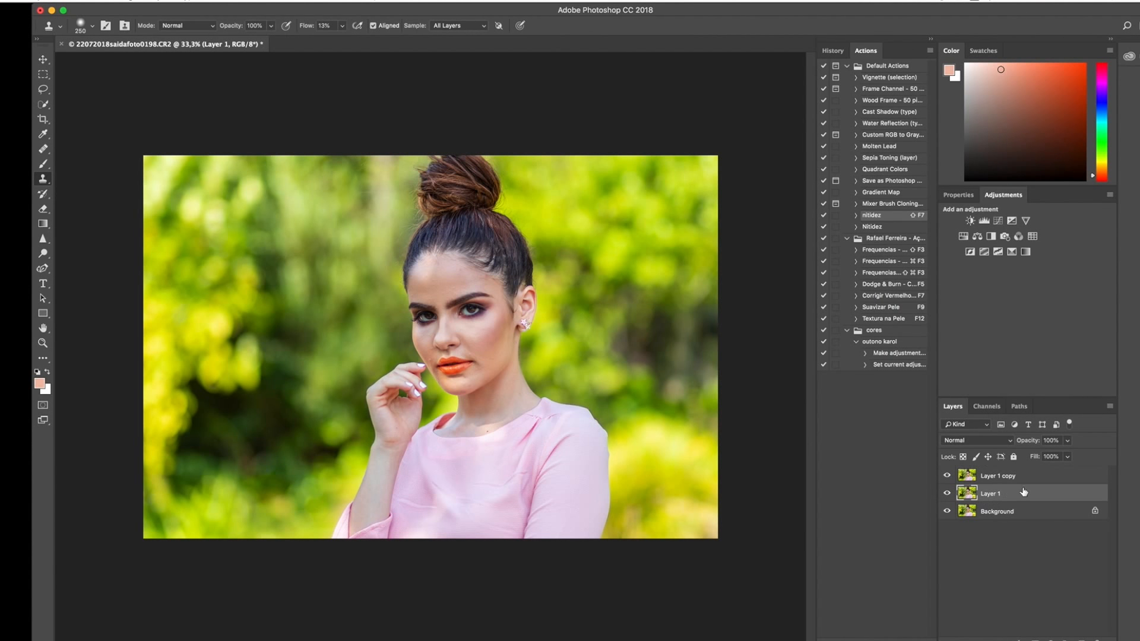
pyautogui.click(947, 476)
pyautogui.doubleClick(990, 494)
pyautogui.write('baixa')
pyautogui.press('Return')
# Step: Rename the Layer 1 copy layer as alta
pyautogui.click(998, 478)
pyautogui.doubleClick(998, 478)
pyautogui.write('alta')
pyautogui.press('Return')
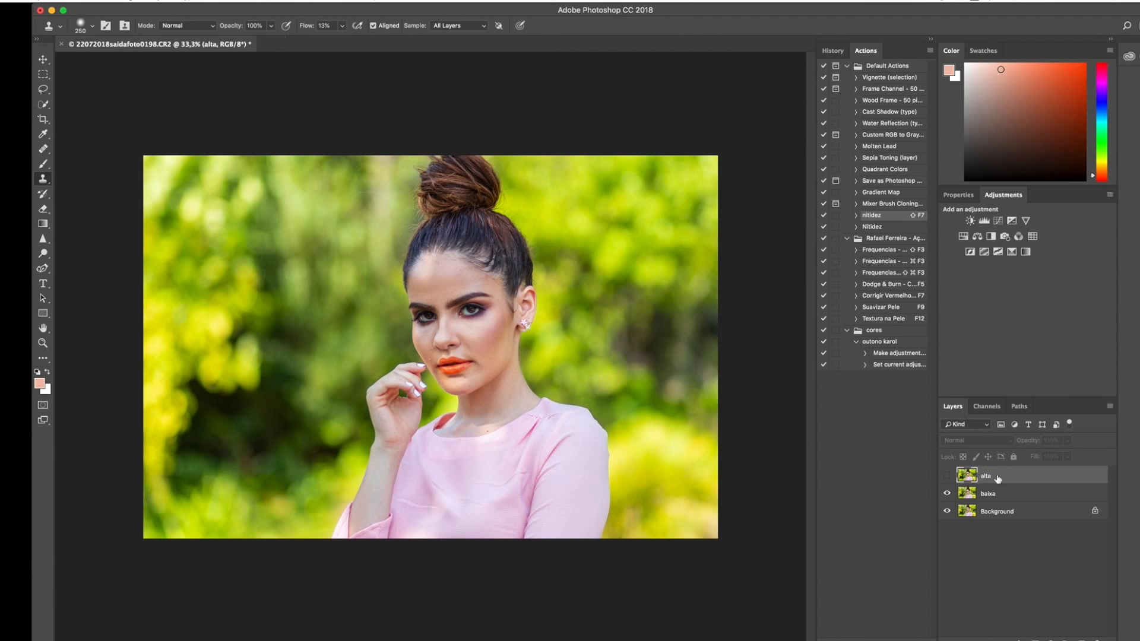
# Step: Apply a Gaussian Blur with a small radius to the baixa layer to soften its fine skin detail
pyautogui.click(974, 495)
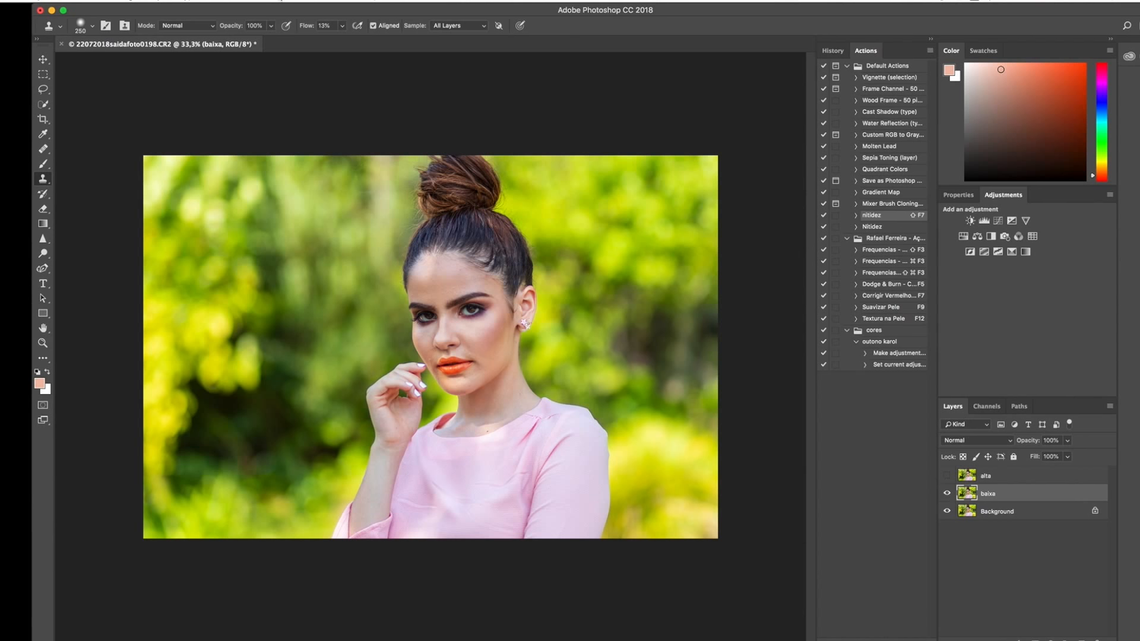
pyautogui.click(251, 1)
pyautogui.click(251, 1)
pyautogui.click(252, 2)
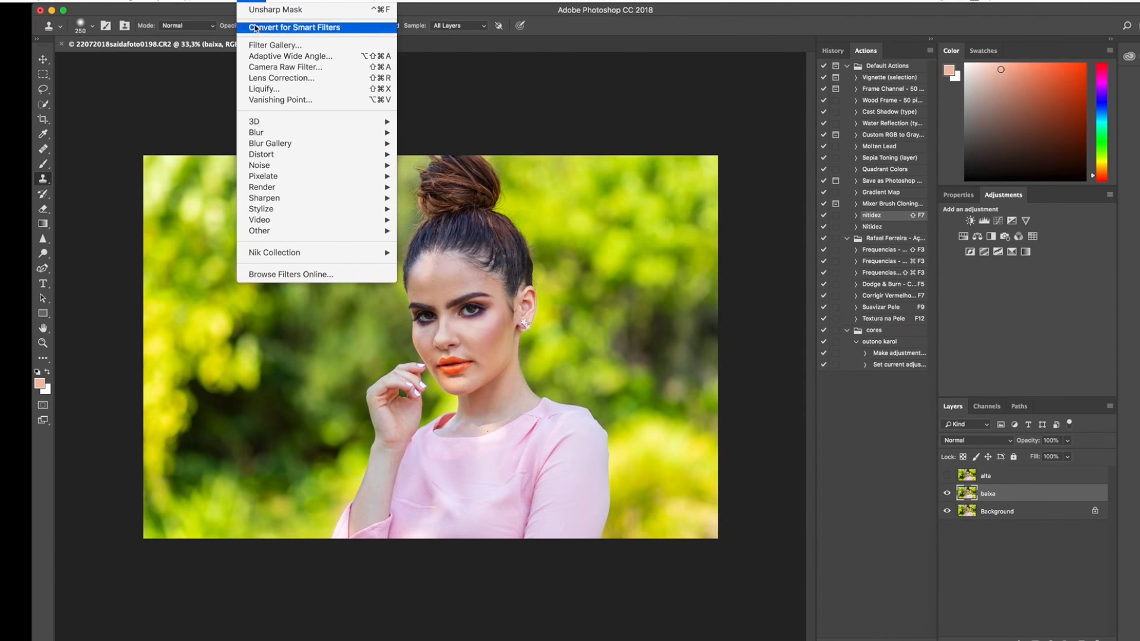
pyautogui.moveTo(265, 138)
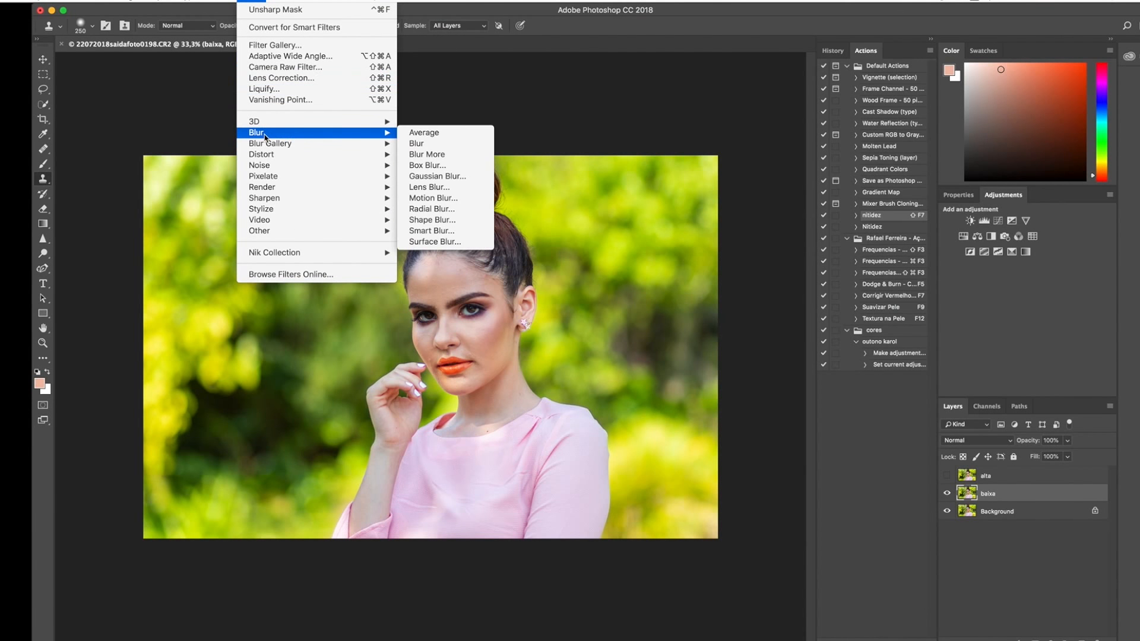
pyautogui.click(446, 177)
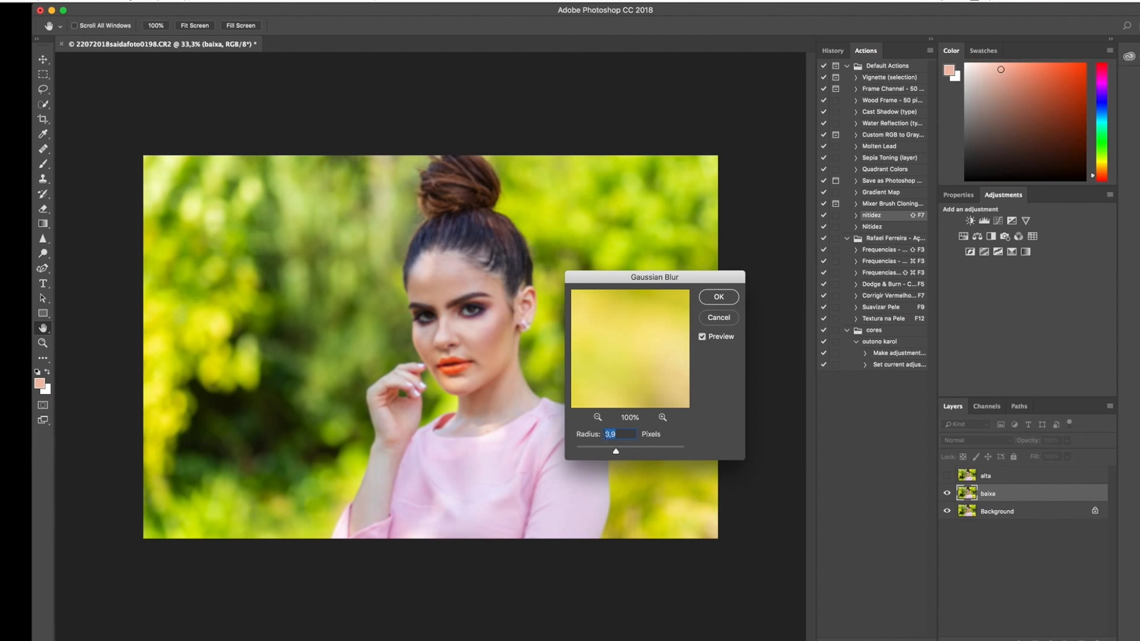
pyautogui.moveTo(616, 452); pyautogui.dragTo(589, 453)
pyautogui.moveTo(589, 453); pyautogui.dragTo(606, 454)
pyautogui.moveTo(604, 453); pyautogui.dragTo(608, 454)
pyautogui.moveTo(610, 454)
pyautogui.mouseDown()
pyautogui.moveTo(590, 453)
pyautogui.moveTo(611, 455)
pyautogui.mouseUp()
pyautogui.click(718, 297)
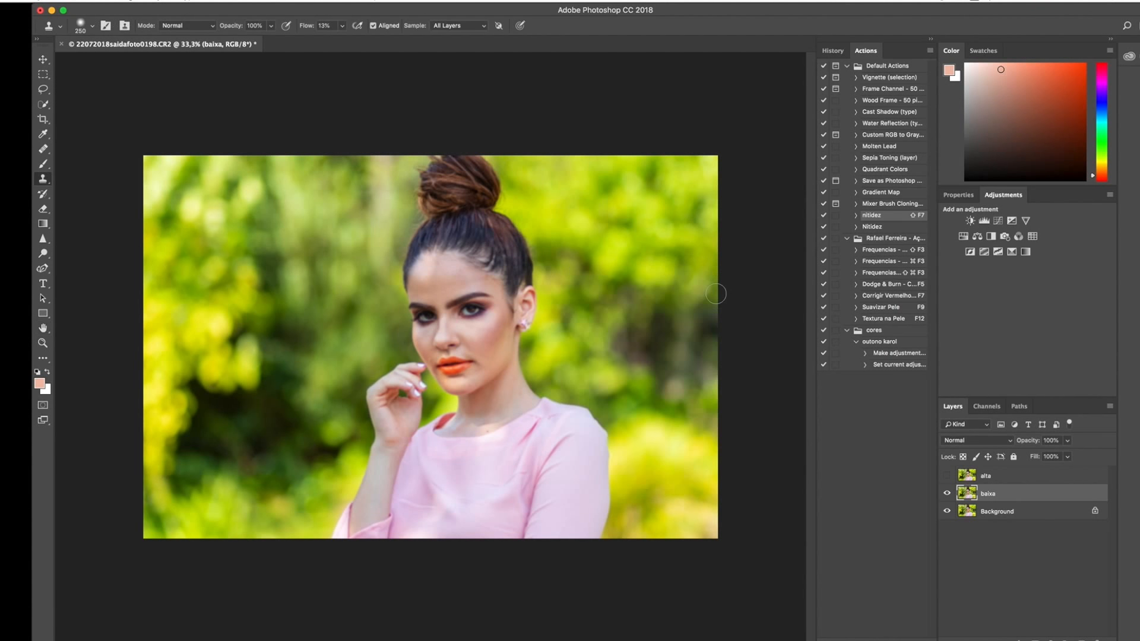
# Step: Show the alta layer and run Apply Image on it with baixa as source layer, Subtract blending, opacity 100%, scale 2 and offset 128
pyautogui.click(984, 480)
pyautogui.click(947, 475)
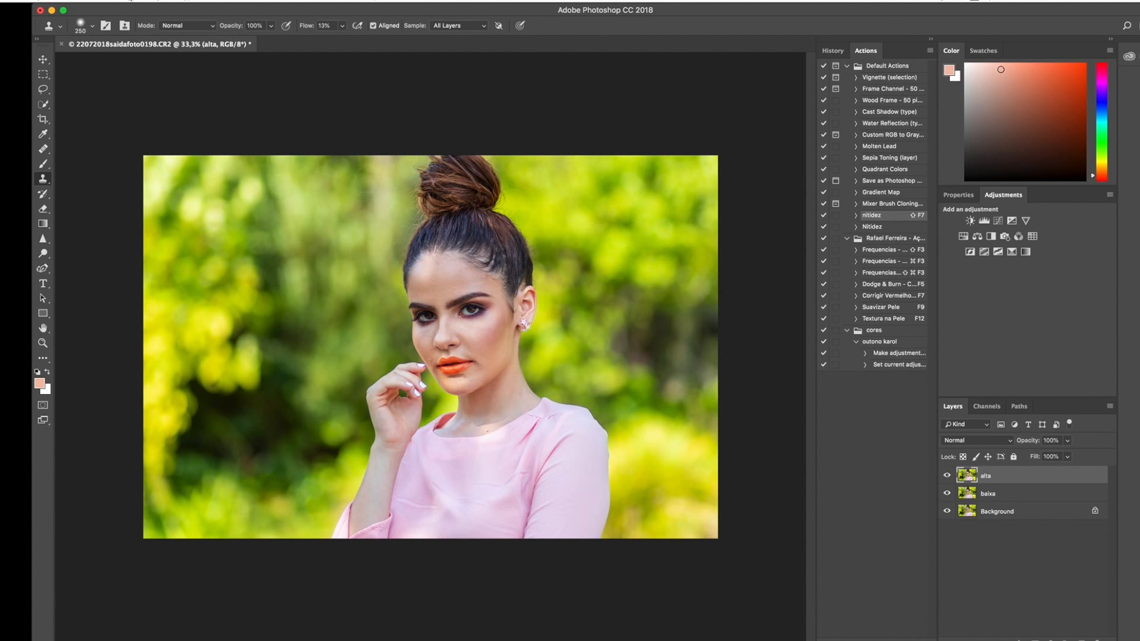
pyautogui.click(131, 0)
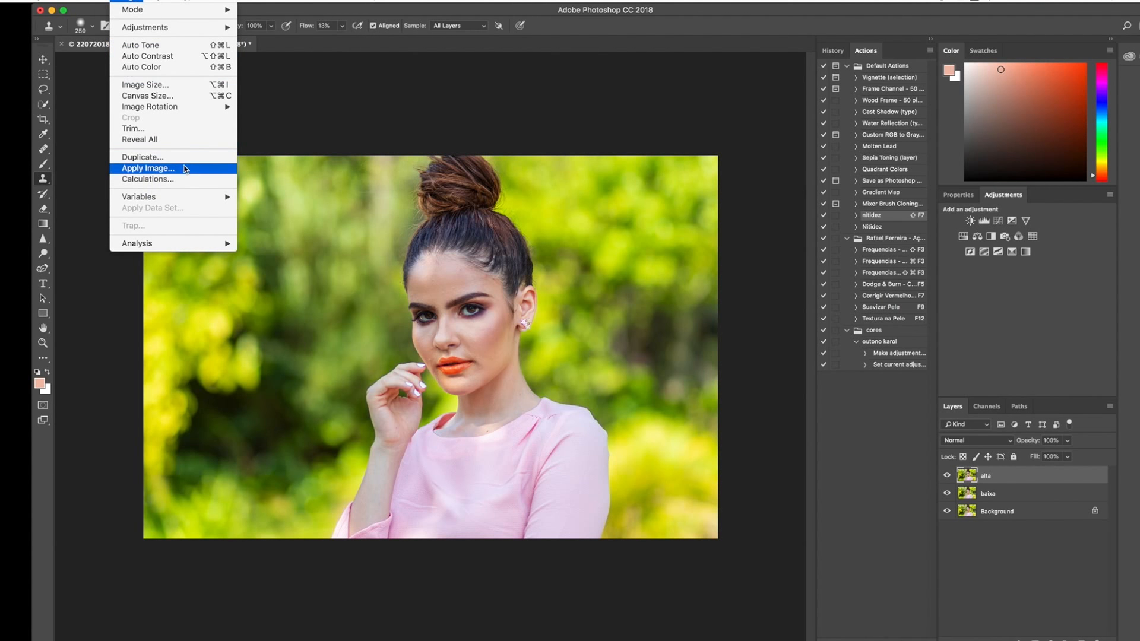
pyautogui.click(148, 169)
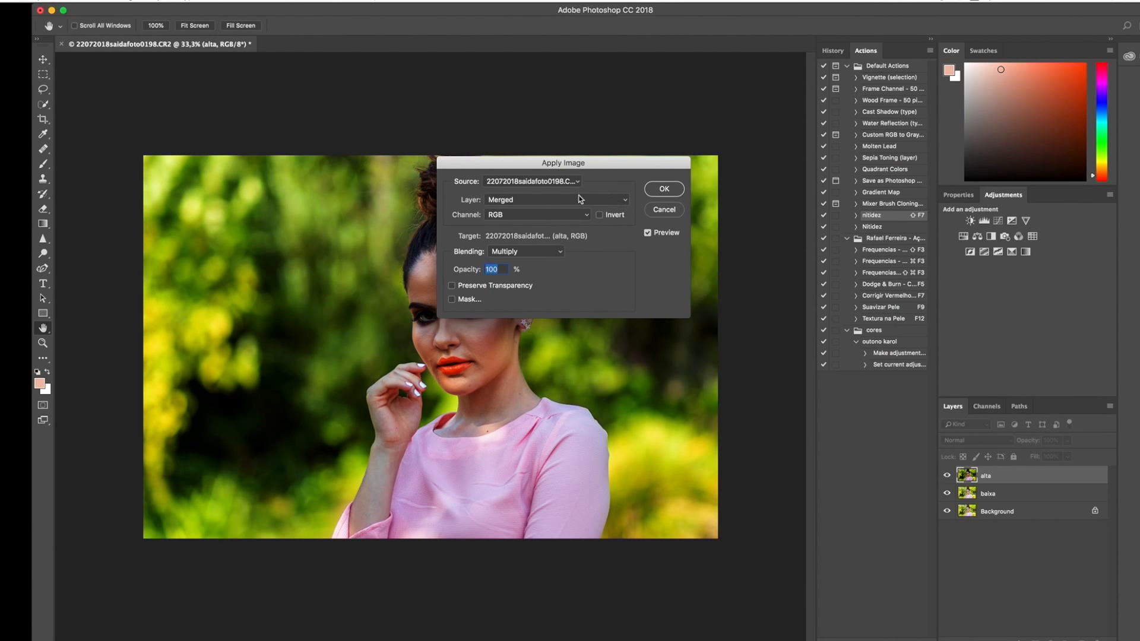
pyautogui.click(608, 201)
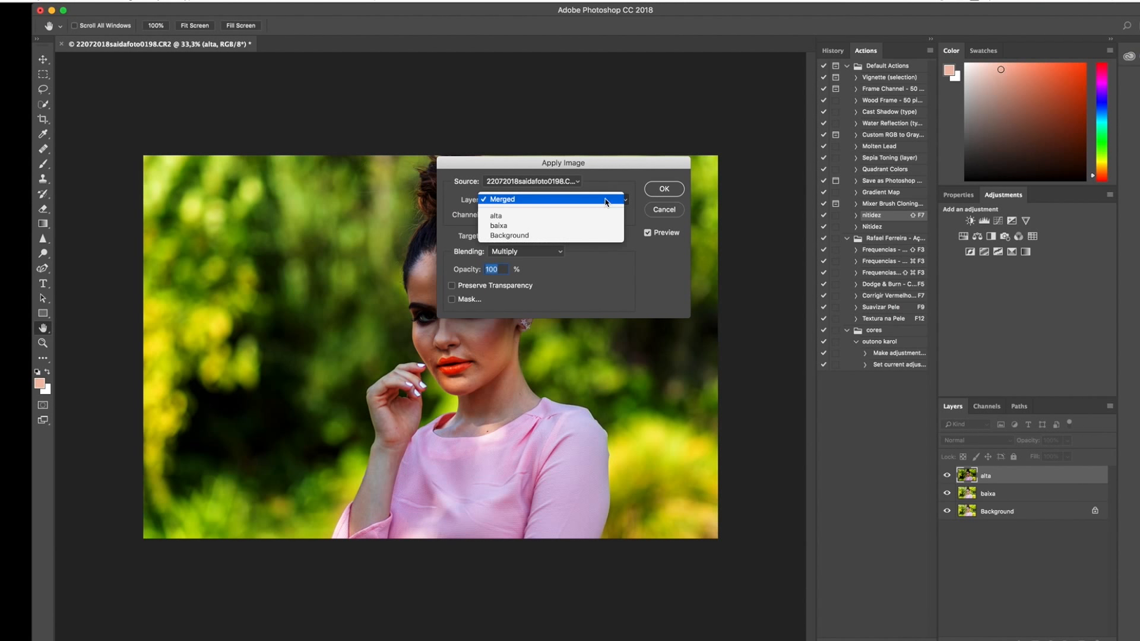
pyautogui.click(511, 226)
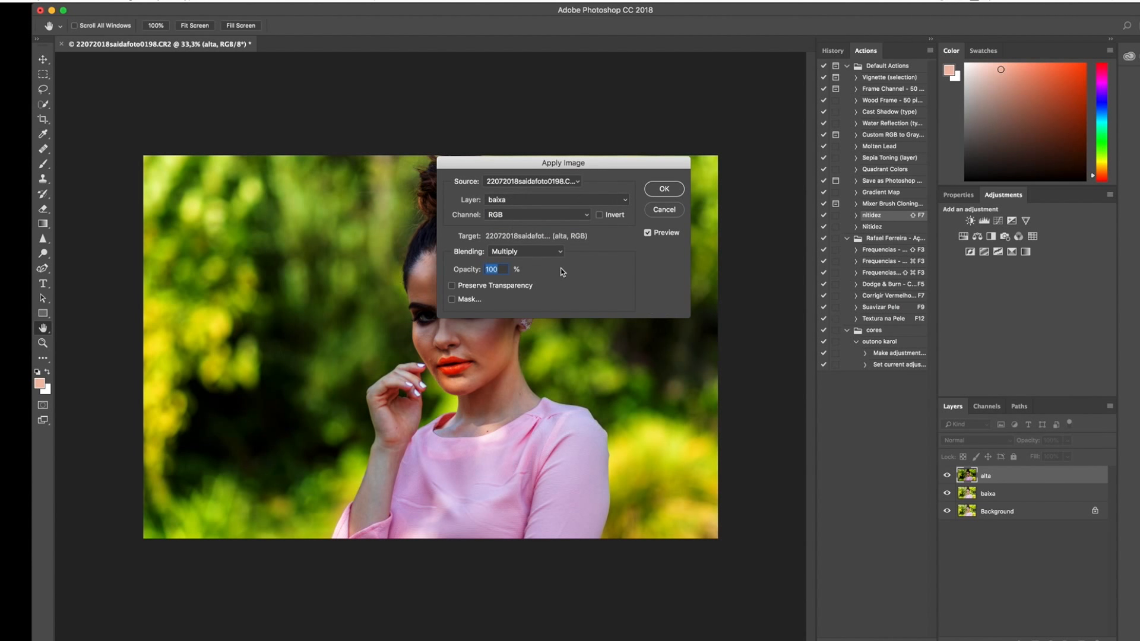
pyautogui.click(548, 253)
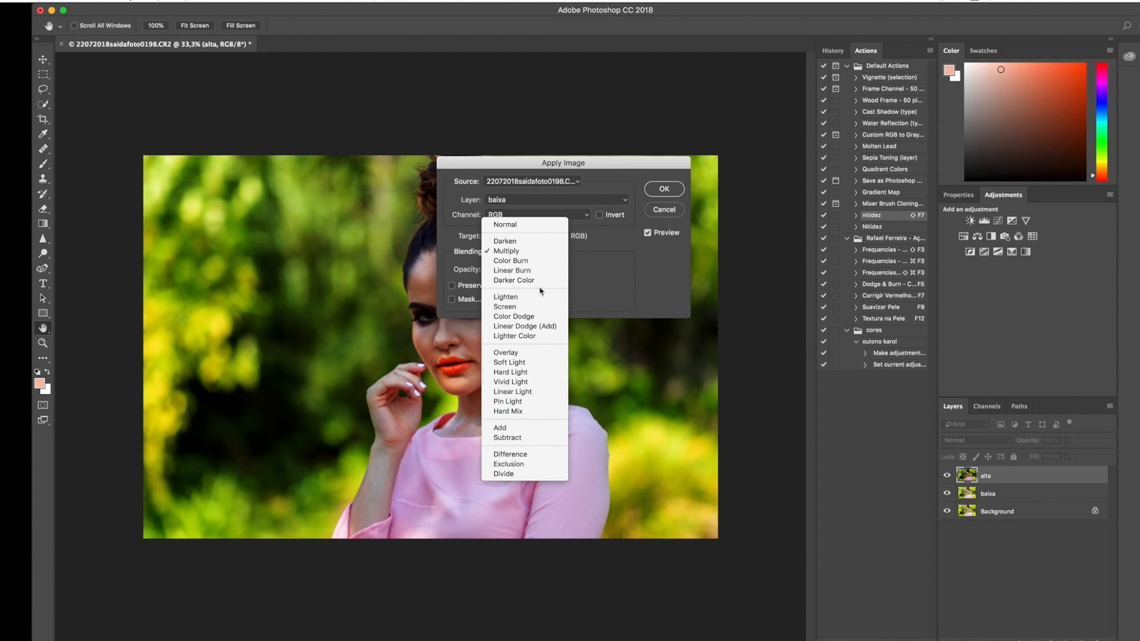
pyautogui.click(519, 439)
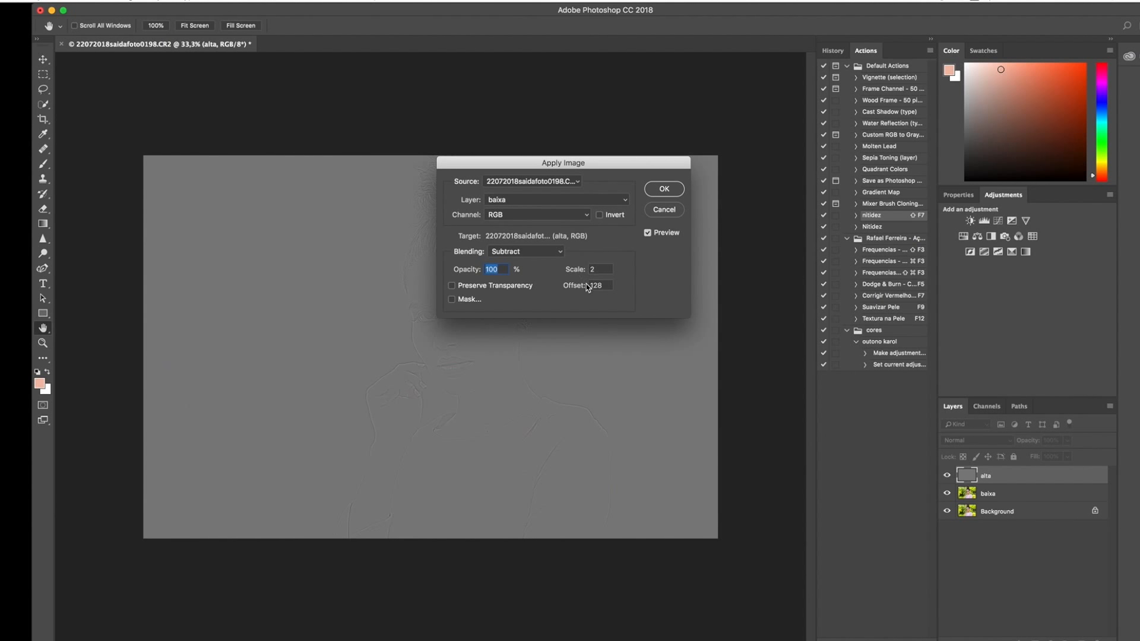
pyautogui.click(664, 189)
# Step: Set the alta layer's blending mode to Linear Light
pyautogui.press('s')
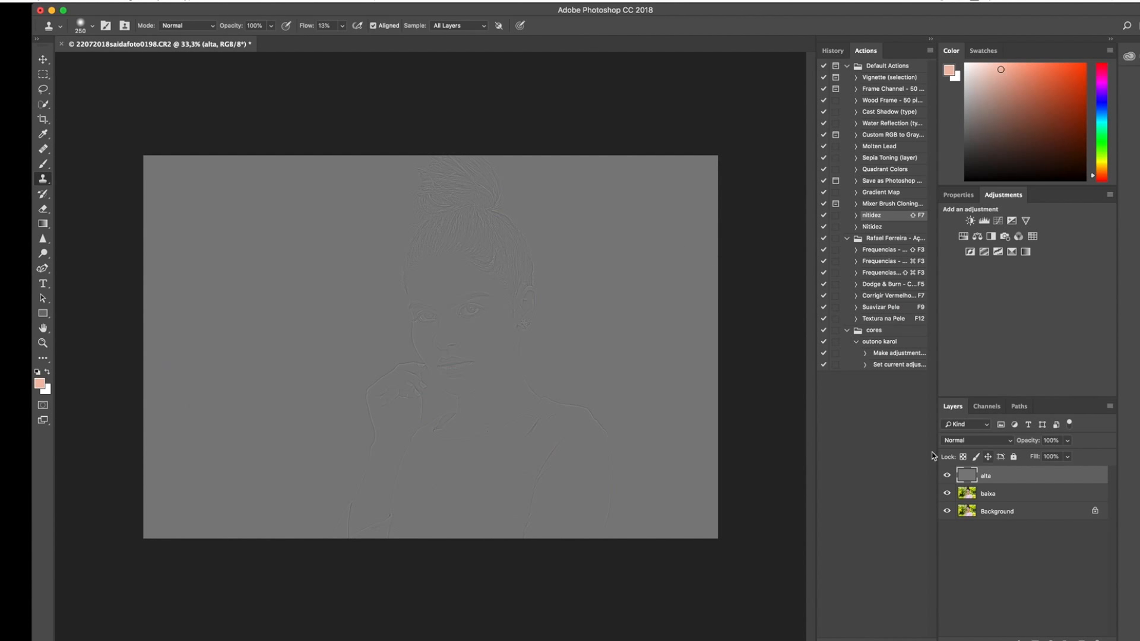
pyautogui.click(1008, 445)
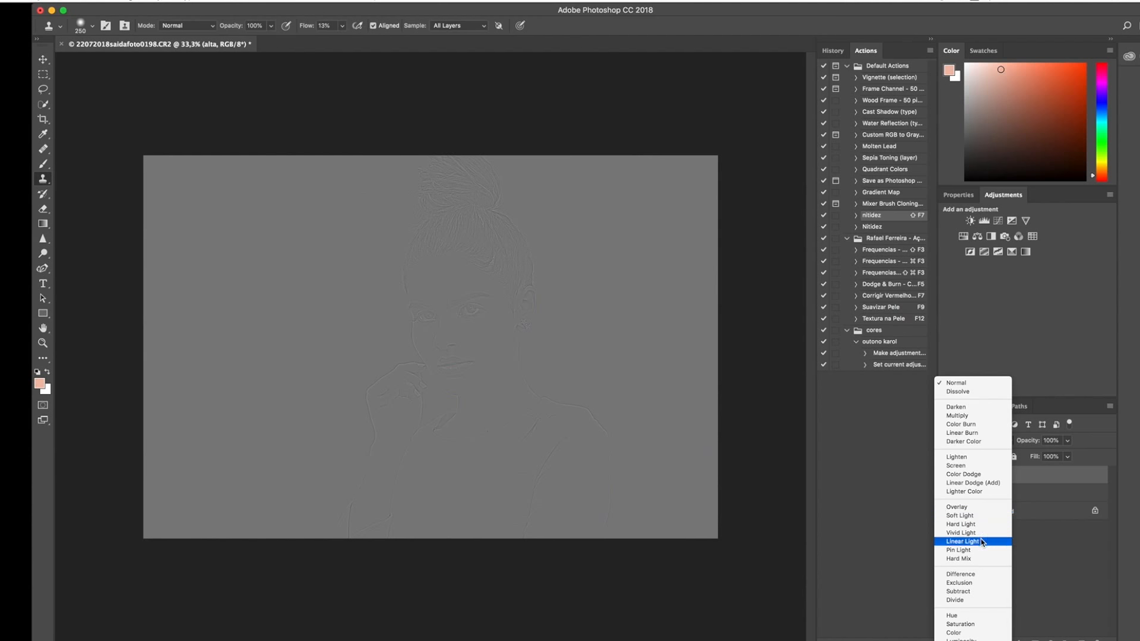
pyautogui.click(962, 542)
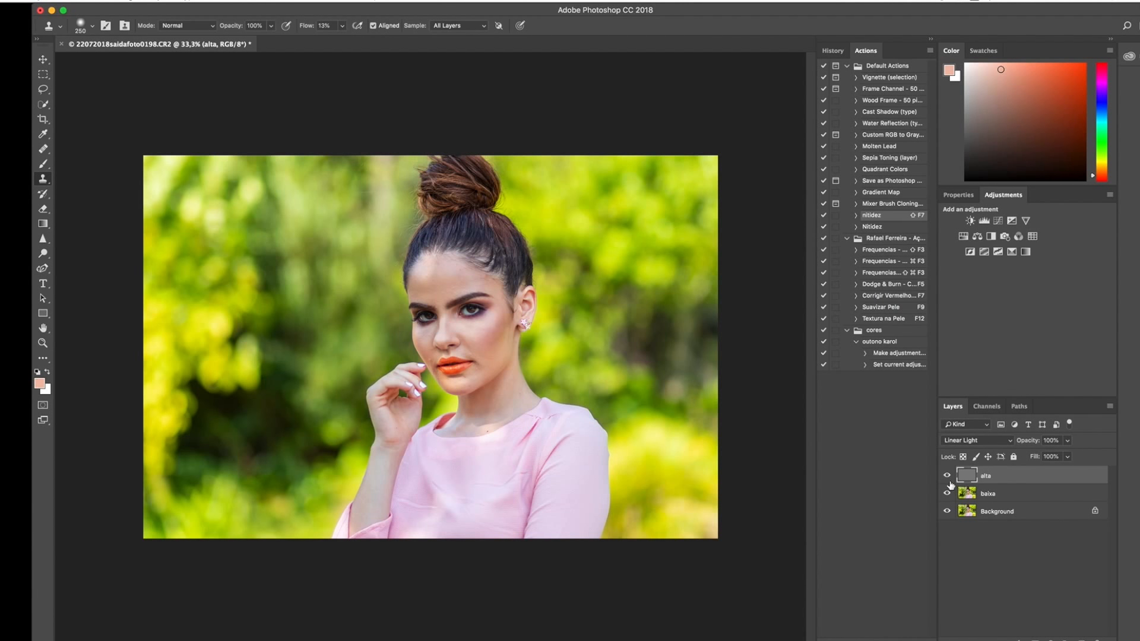
# Step: Compare the combined alta and baixa layers with the original Background by toggling layer visibility
pyautogui.click(947, 476)
pyautogui.click(947, 476)
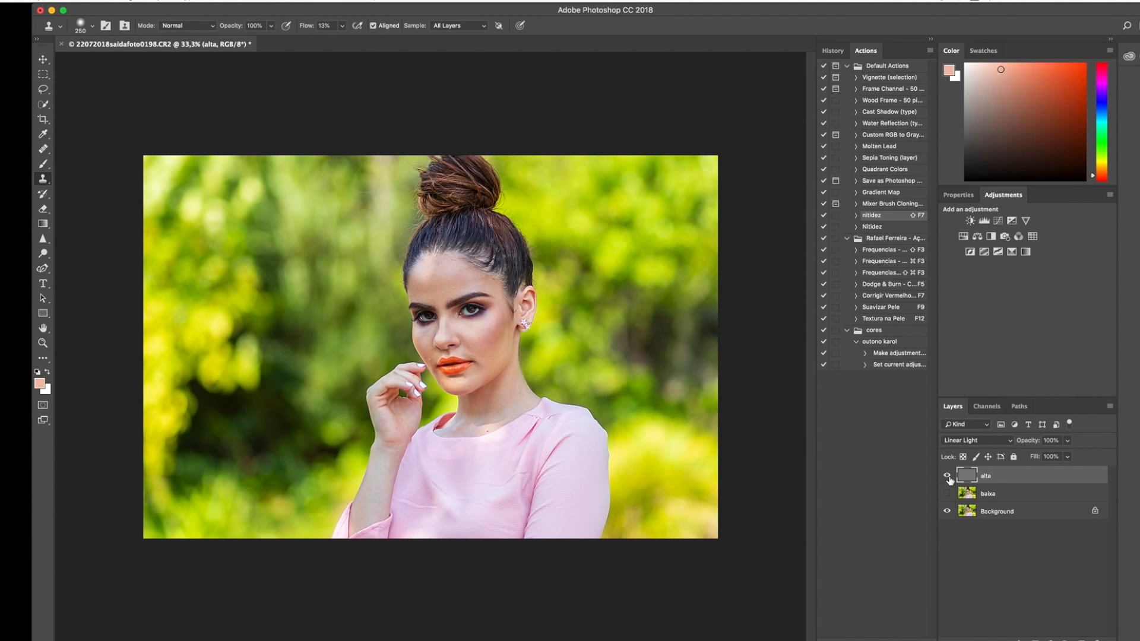
pyautogui.keyDown('alt'); pyautogui.click(948, 512); pyautogui.keyUp('alt')
pyautogui.keyDown('alt'); pyautogui.click(948, 512); pyautogui.keyUp('alt')
pyautogui.keyDown('alt'); pyautogui.click(948, 512); pyautogui.keyUp('alt')
pyautogui.keyDown('alt'); pyautogui.click(947, 512); pyautogui.keyUp('alt')
pyautogui.keyDown('alt'); pyautogui.click(947, 512); pyautogui.keyUp('alt')
pyautogui.keyDown('alt'); pyautogui.click(947, 512); pyautogui.keyUp('alt')
pyautogui.keyDown('alt'); pyautogui.click(947, 512); pyautogui.keyUp('alt')
pyautogui.keyDown('alt'); pyautogui.click(947, 512); pyautogui.keyUp('alt')
pyautogui.keyDown('alt'); pyautogui.click(947, 512); pyautogui.keyUp('alt')
pyautogui.keyDown('alt'); pyautogui.click(947, 512); pyautogui.keyUp('alt')
pyautogui.keyDown('alt'); pyautogui.click(949, 512); pyautogui.keyUp('alt')
pyautogui.keyDown('alt'); pyautogui.click(949, 513); pyautogui.keyUp('alt')
pyautogui.keyDown('alt'); pyautogui.click(948, 513); pyautogui.keyUp('alt')
pyautogui.keyDown('alt'); pyautogui.click(948, 512); pyautogui.keyUp('alt')
# Step: Select the baixa layer and activate the Mixer Brush Tool
pyautogui.click(986, 496)
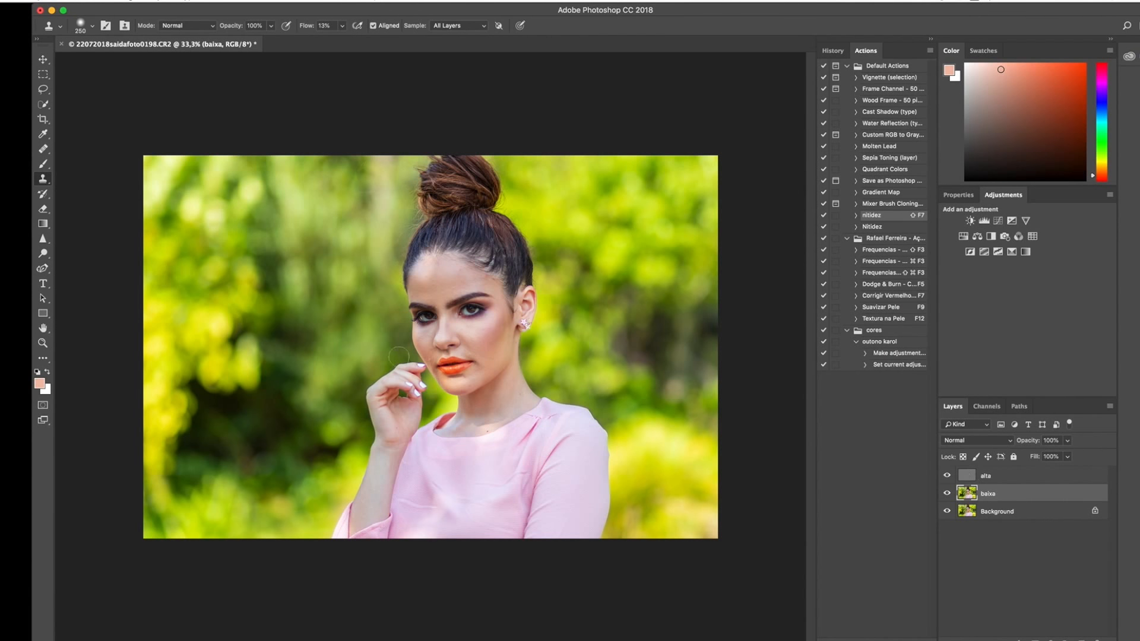
pyautogui.click(43, 165)
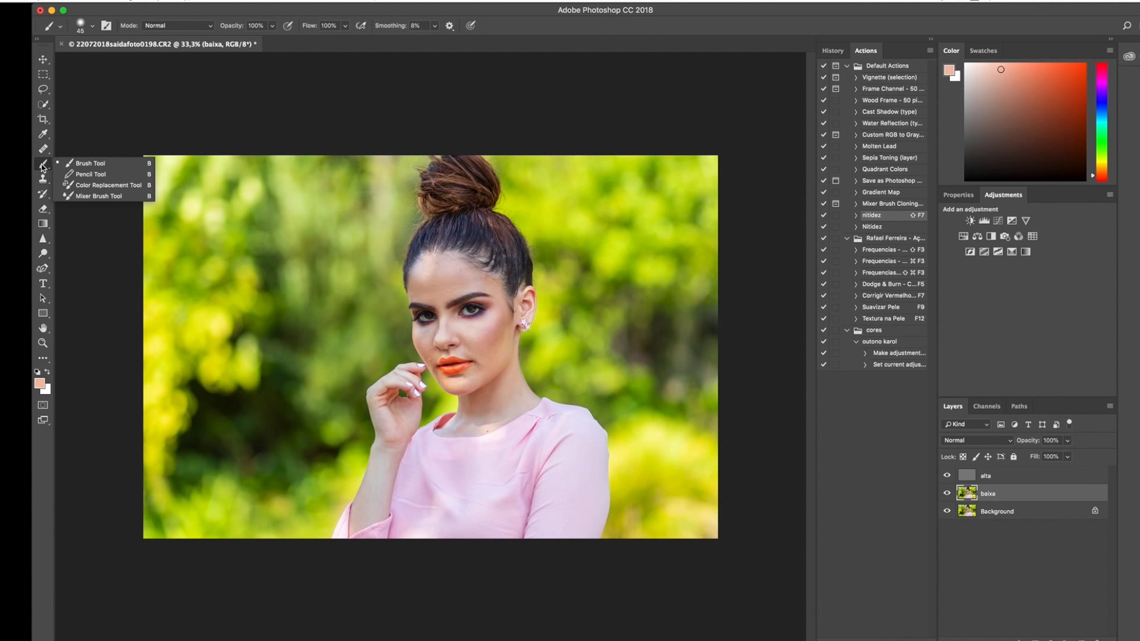
pyautogui.click(89, 198)
pyautogui.click(43, 165)
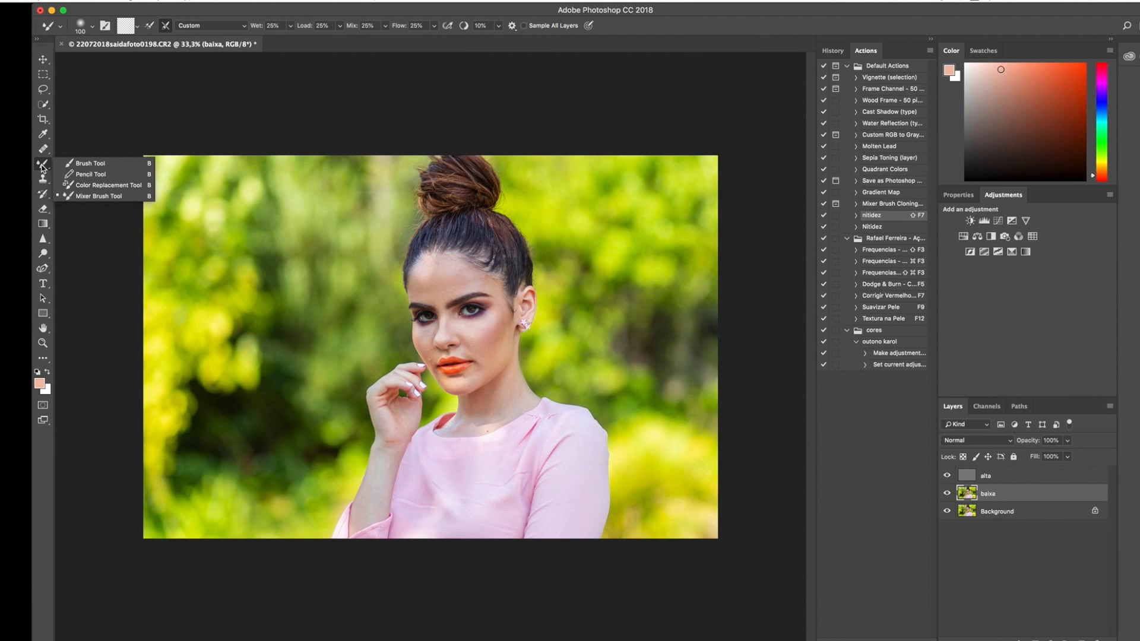
pyautogui.click(97, 197)
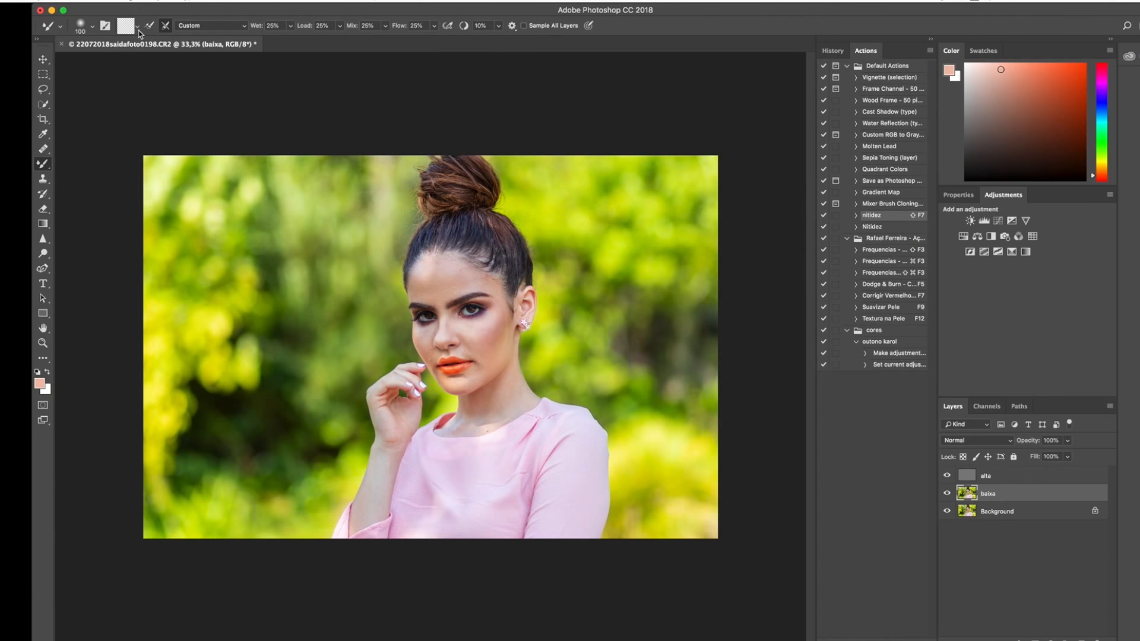
# Step: Review the Mixer Brush's load and clean options and its Load, Mix and Flow values
pyautogui.click(139, 30)
pyautogui.click(134, 28)
pyautogui.click(150, 27)
pyautogui.click(150, 27)
pyautogui.click(151, 27)
pyautogui.click(151, 27)
pyautogui.click(327, 25)
pyautogui.press('Tab')
pyautogui.click(411, 26)
pyautogui.click(362, 26)
pyautogui.click(322, 25)
# Step: Set the Mixer Brush's hardness to 0%
pyautogui.click(93, 27)
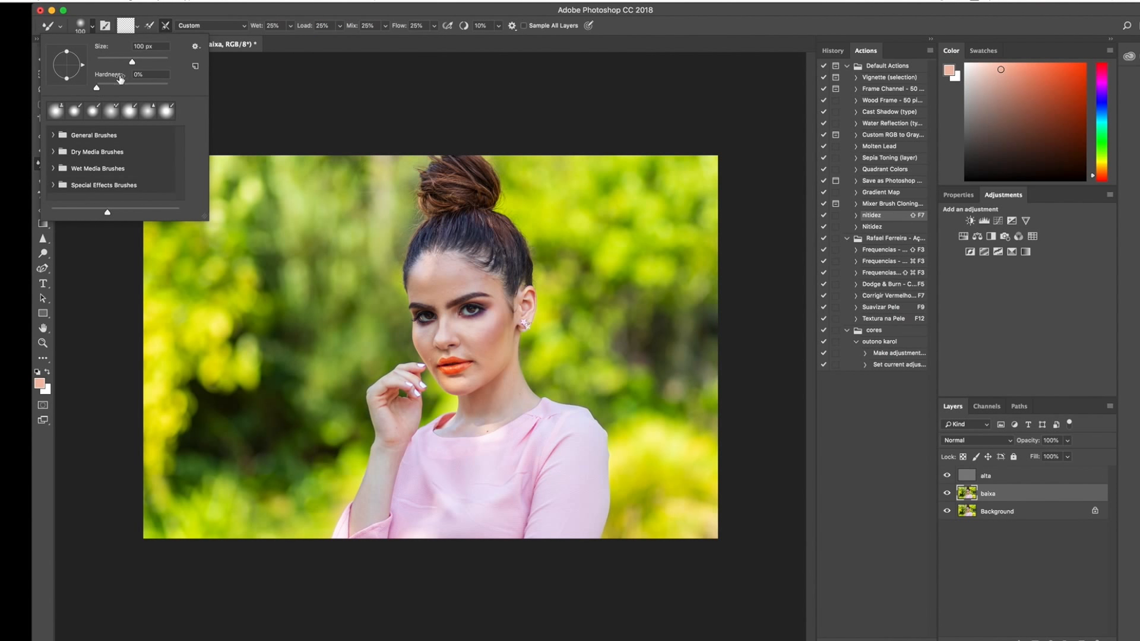
pyautogui.click(96, 87)
pyautogui.press('Return')
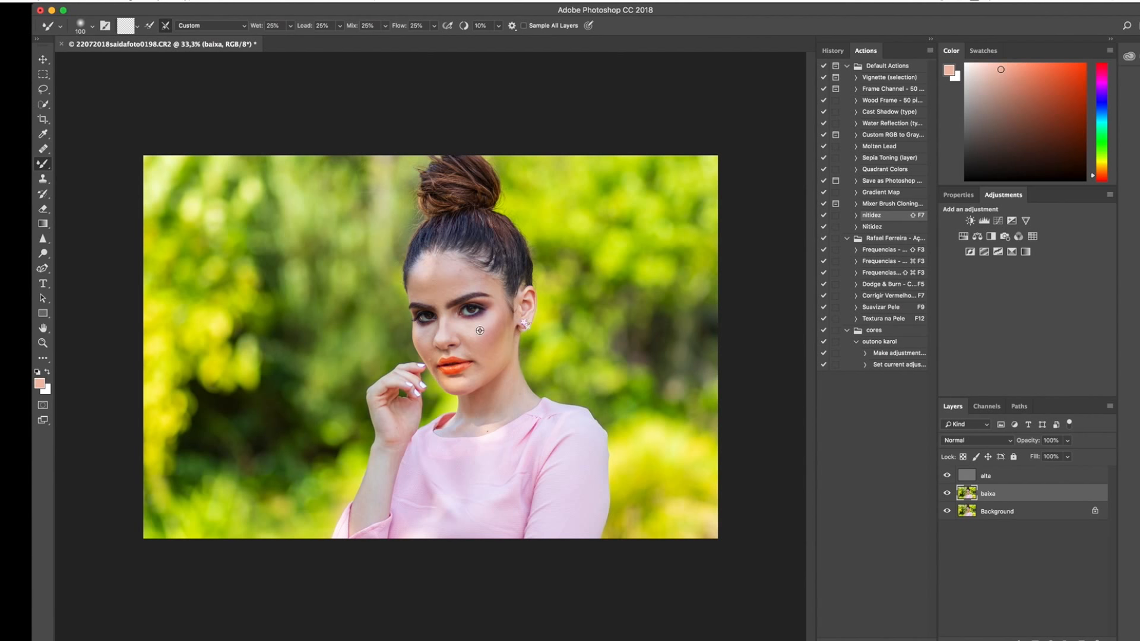
# Step: Enlarge the Mixer Brush to 250 px and blend the skin tones on the broad areas of the face on the baixa layer
pyautogui.scroll(5, 472, 330)
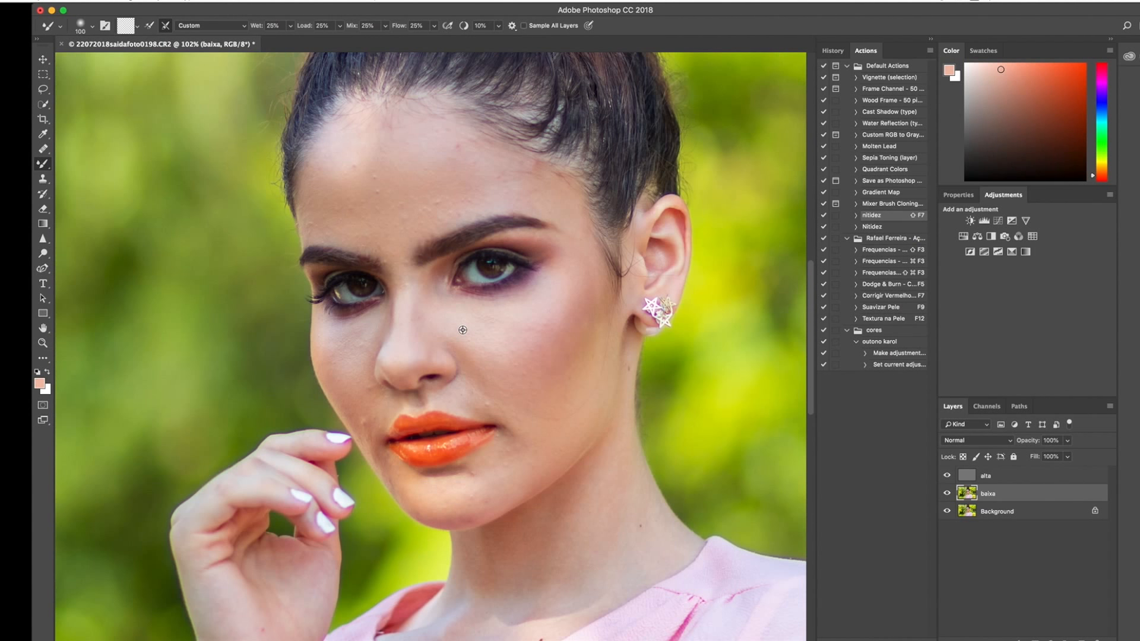
pyautogui.scroll(-3, 462, 329)
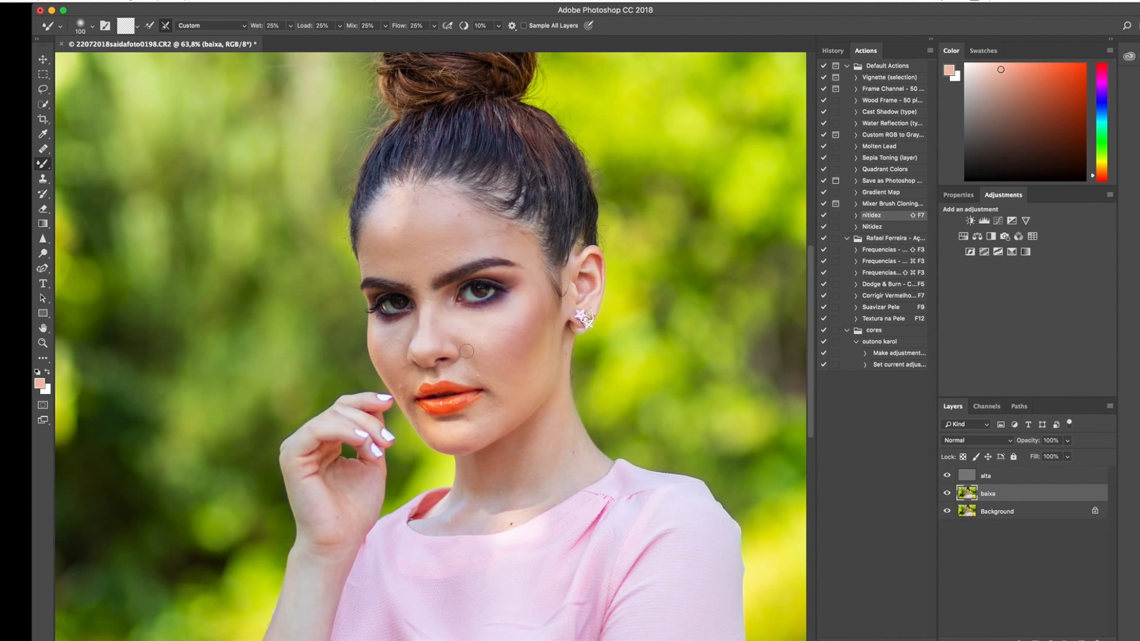
pyautogui.press(']')
pyautogui.press(']')
pyautogui.press(']')
pyautogui.press(']')
pyautogui.press(']')
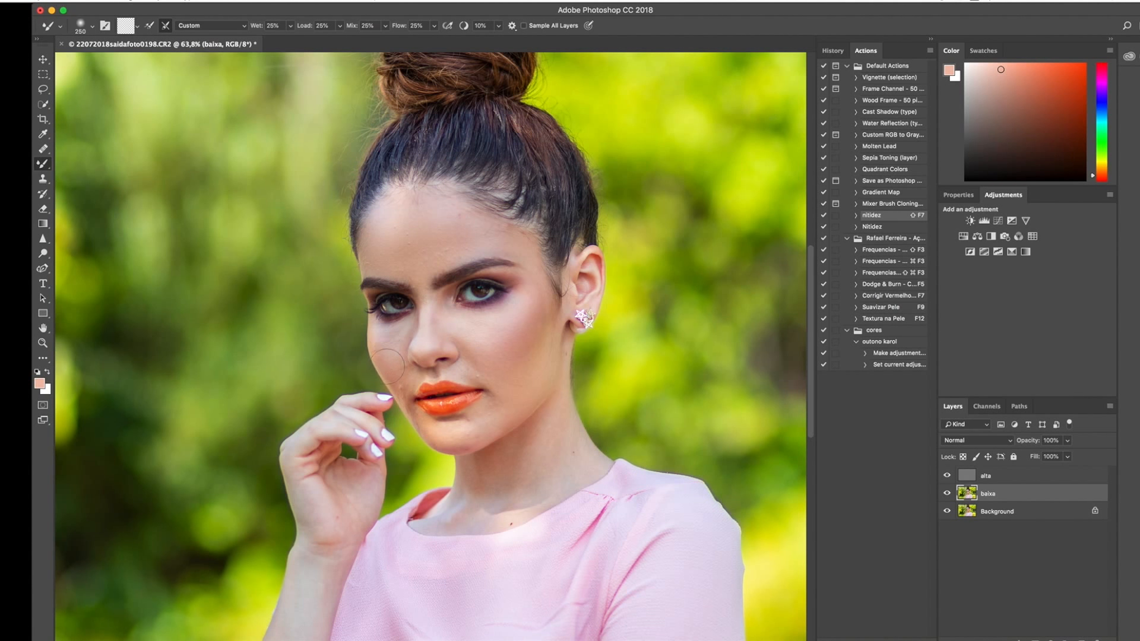
# Step: Blend the skin tones on the smaller areas of the face with a reduced Mixer Brush size
pyautogui.press('[')
pyautogui.press('[')
pyautogui.press('[')
pyautogui.press('[')
pyautogui.press(']')
pyautogui.press('[')
pyautogui.press('[')
pyautogui.press('[')
pyautogui.press('[')
# Step: Compare the smoothed skin with the original photo by isolating and restoring the Background layer's visibility
pyautogui.keyDown('alt'); pyautogui.click(948, 511); pyautogui.keyUp('alt')
pyautogui.keyDown('alt'); pyautogui.click(947, 511); pyautogui.keyUp('alt')
pyautogui.keyDown('alt'); pyautogui.click(948, 512); pyautogui.keyUp('alt')
pyautogui.keyDown('alt'); pyautogui.click(947, 511); pyautogui.keyUp('alt')
pyautogui.keyDown('alt'); pyautogui.click(948, 511); pyautogui.keyUp('alt')
pyautogui.keyDown('alt'); pyautogui.click(948, 511); pyautogui.keyUp('alt')
pyautogui.keyDown('alt'); pyautogui.click(947, 512); pyautogui.keyUp('alt')
pyautogui.keyDown('alt'); pyautogui.click(948, 512); pyautogui.keyUp('alt')
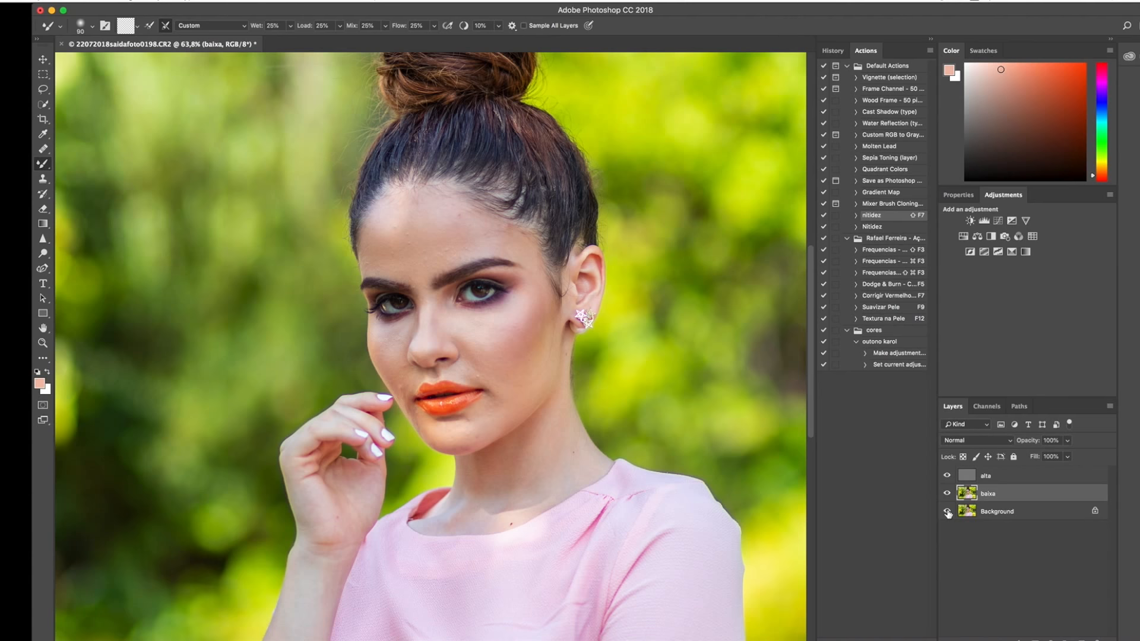
pyautogui.keyDown('alt'); pyautogui.click(948, 511); pyautogui.keyUp('alt')
pyautogui.keyDown('alt'); pyautogui.click(948, 511); pyautogui.keyUp('alt')
pyautogui.keyDown('alt'); pyautogui.click(948, 511); pyautogui.keyUp('alt')
pyautogui.keyDown('alt'); pyautogui.click(948, 511); pyautogui.keyUp('alt')
pyautogui.keyDown('alt'); pyautogui.click(948, 512); pyautogui.keyUp('alt')
pyautogui.keyDown('alt'); pyautogui.click(947, 511); pyautogui.keyUp('alt')
pyautogui.keyDown('alt'); pyautogui.click(948, 511); pyautogui.keyUp('alt')
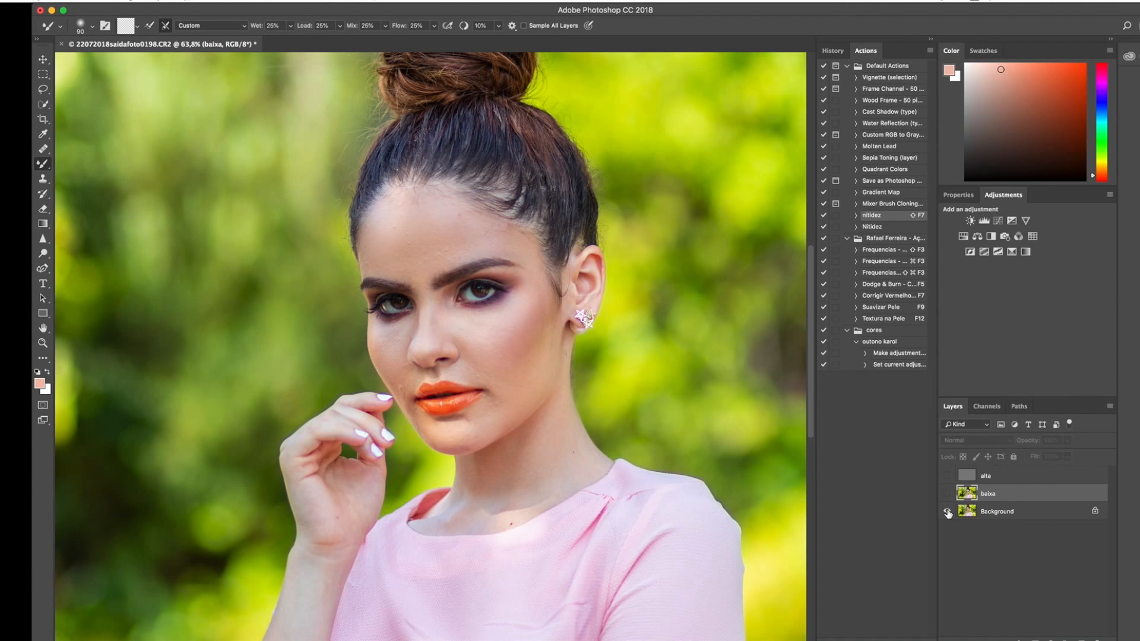
pyautogui.keyDown('alt'); pyautogui.click(947, 511); pyautogui.keyUp('alt')
pyautogui.keyDown('alt'); pyautogui.click(947, 511); pyautogui.keyUp('alt')
pyautogui.keyDown('alt'); pyautogui.click(947, 511); pyautogui.keyUp('alt')
pyautogui.keyDown('alt'); pyautogui.click(948, 511); pyautogui.keyUp('alt')
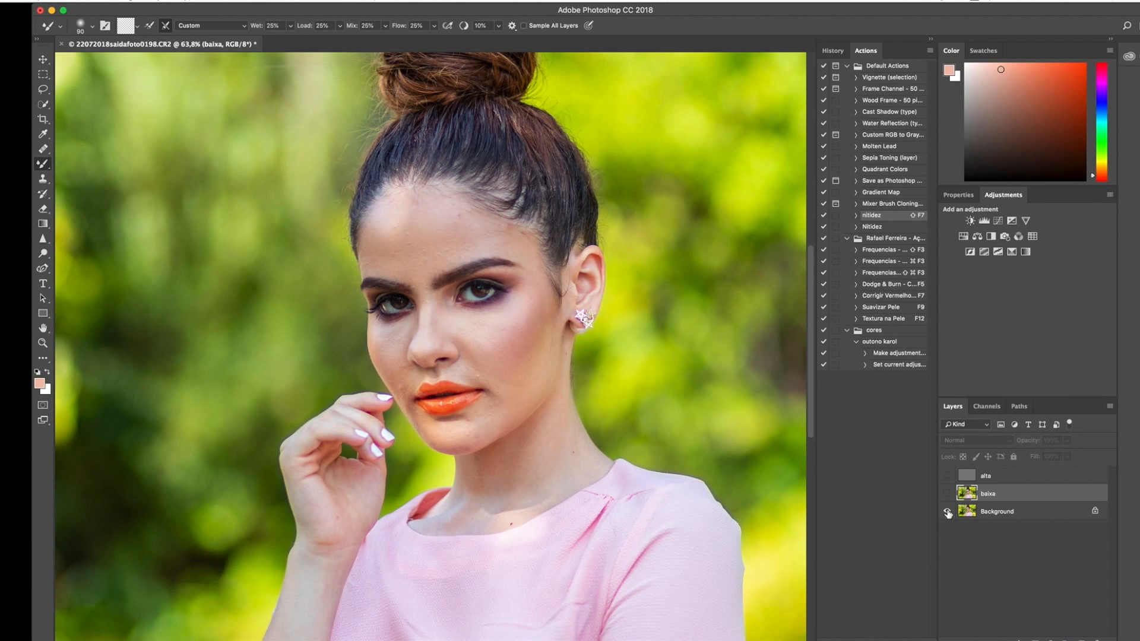
pyautogui.keyDown('alt'); pyautogui.click(948, 511); pyautogui.keyUp('alt')
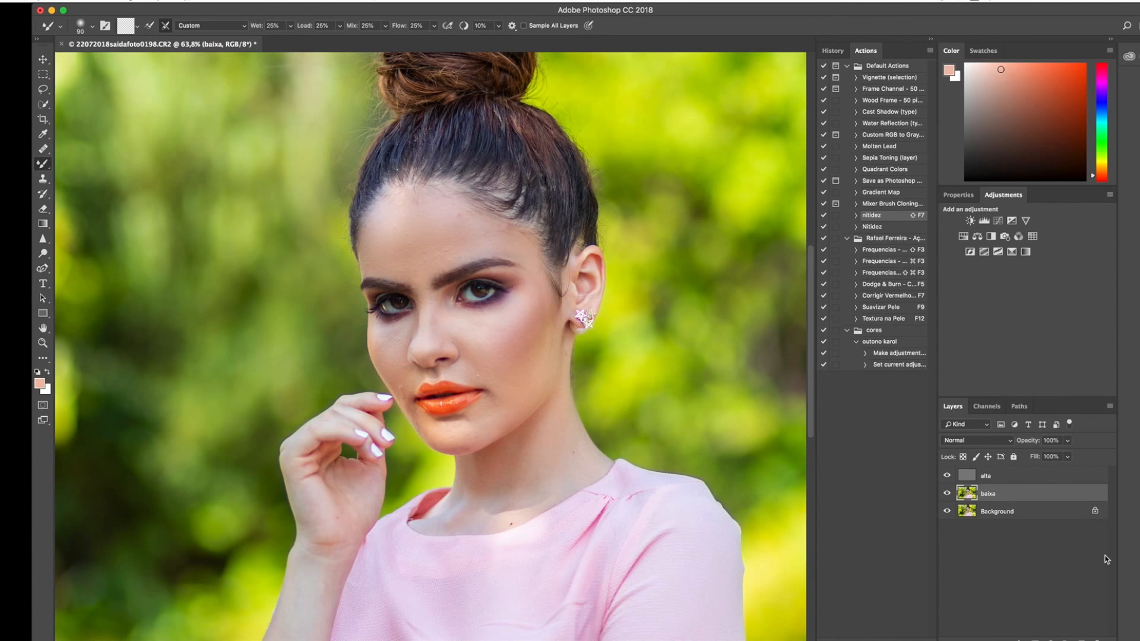
# Step: Select the alta layer and activate the Healing Brush Tool
pyautogui.click(999, 482)
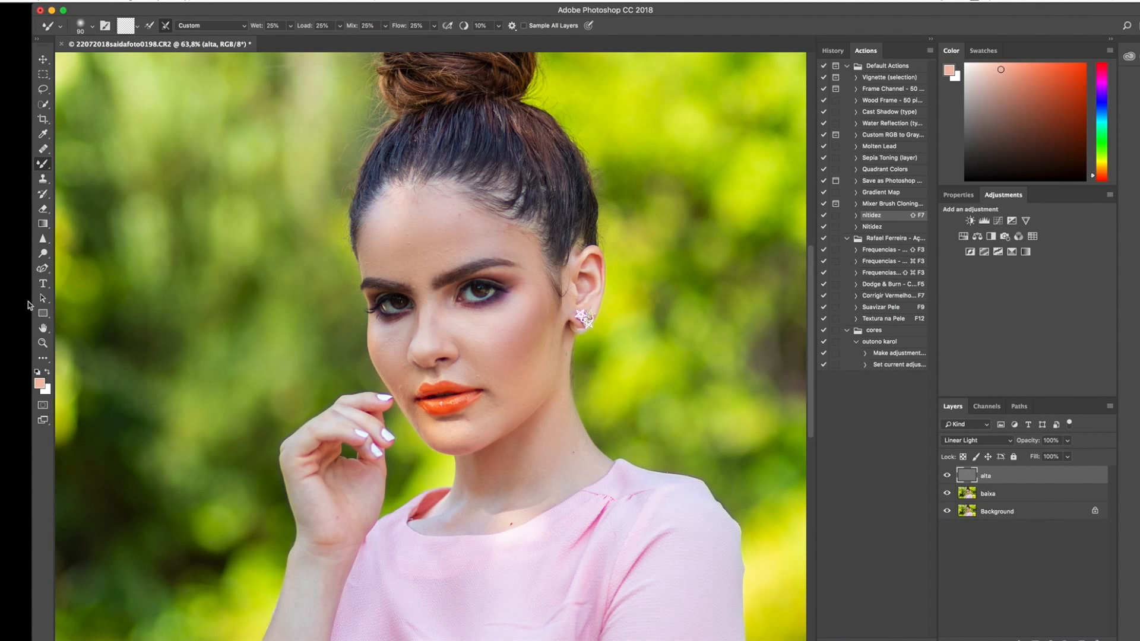
pyautogui.click(43, 150)
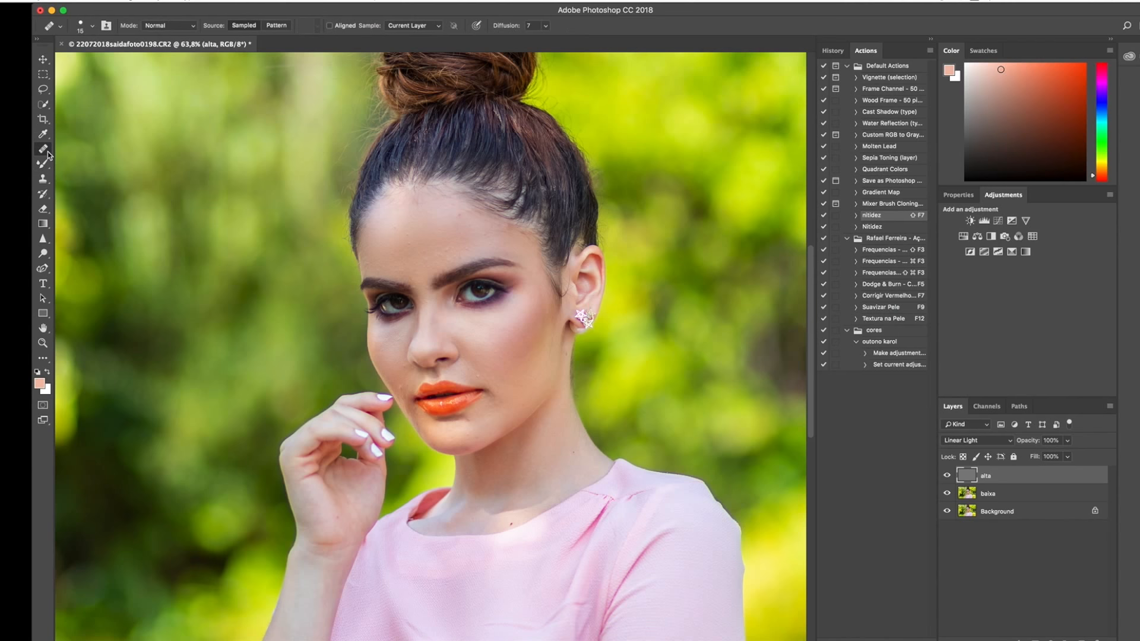
pyautogui.rightClick(49, 153)
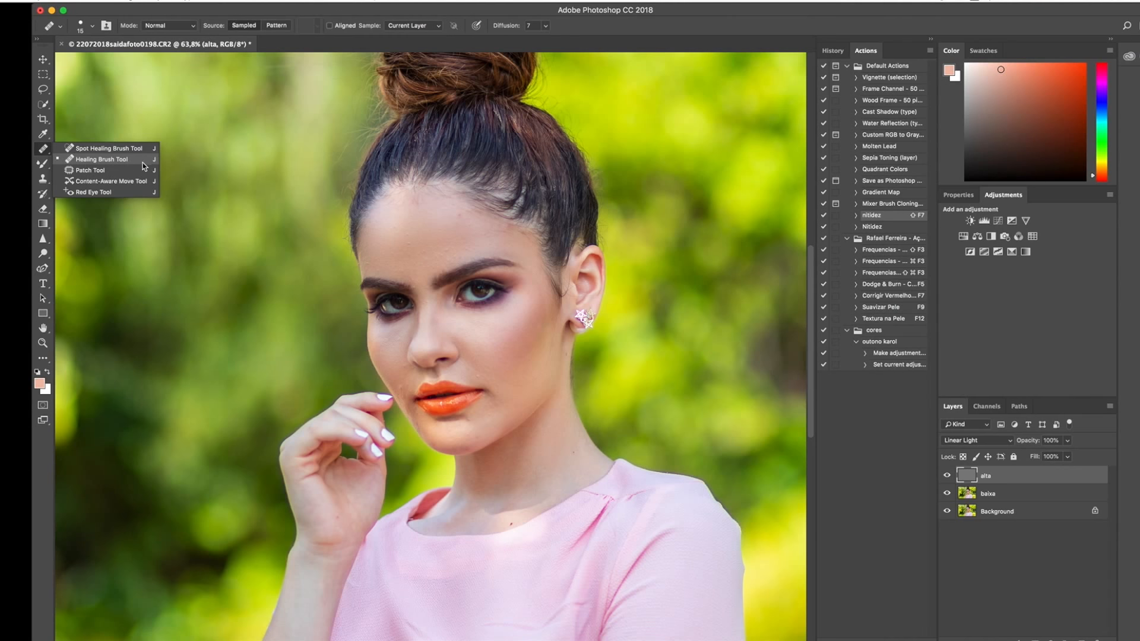
pyautogui.click(123, 161)
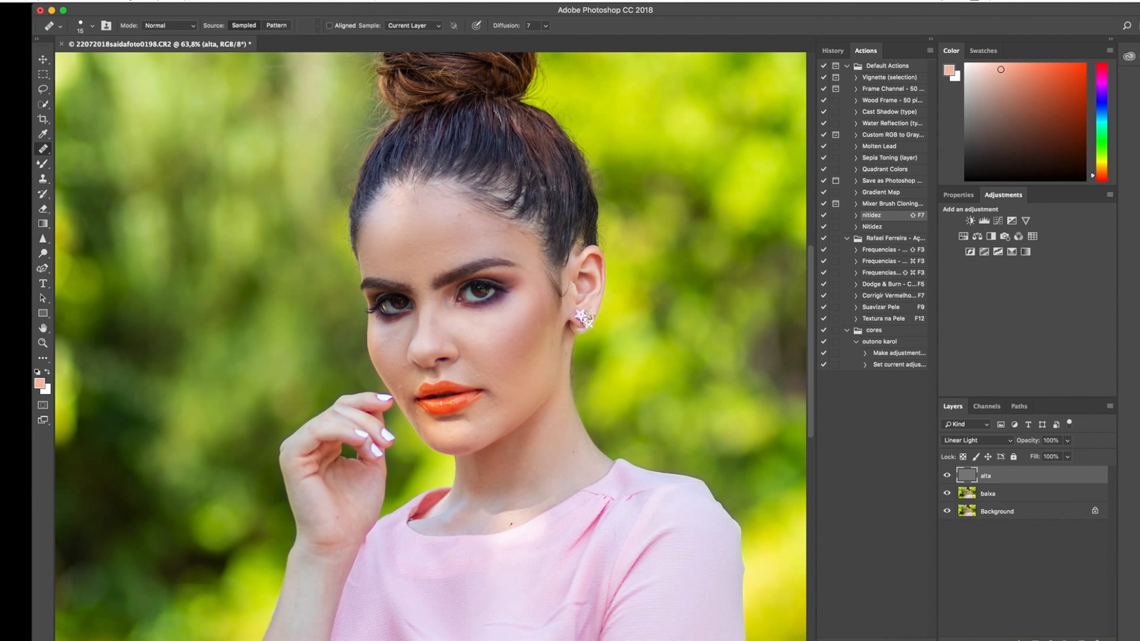
# Step: Review the Healing Brush's preset list and its brush size, hardness and spacing settings
pyautogui.click(52, 26)
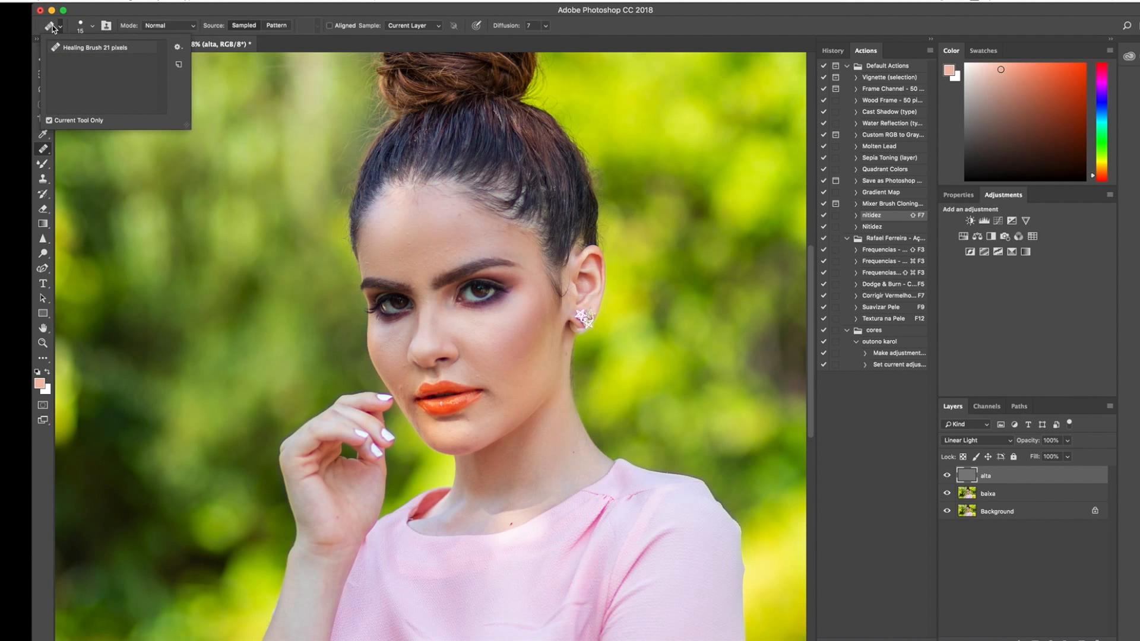
pyautogui.click(52, 27)
pyautogui.click(83, 27)
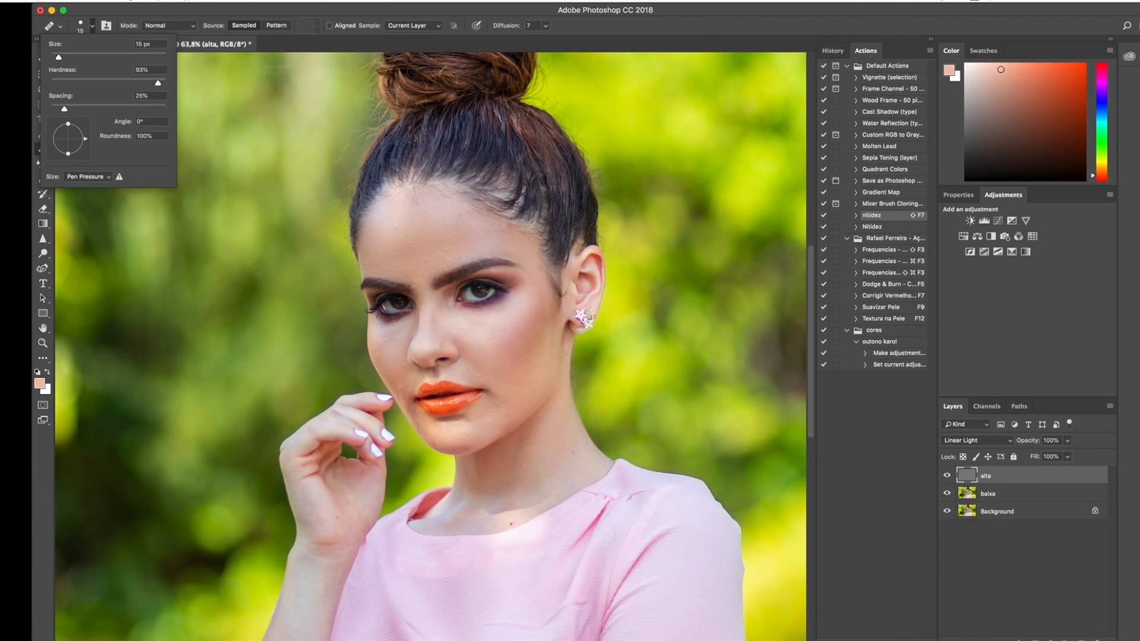
pyautogui.click(443, 252)
pyautogui.click(443, 251)
pyautogui.click(668, 219)
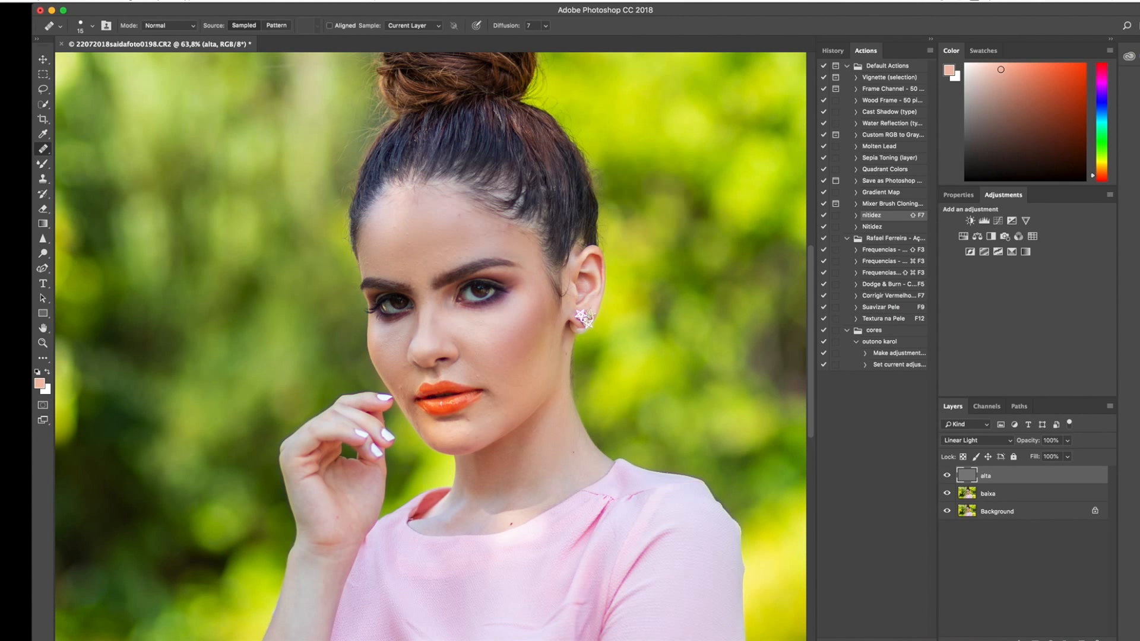
# Step: Heal the first small blemishes across the forehead on the alta layer with the Healing Brush
pyautogui.scroll(5, 445, 242)
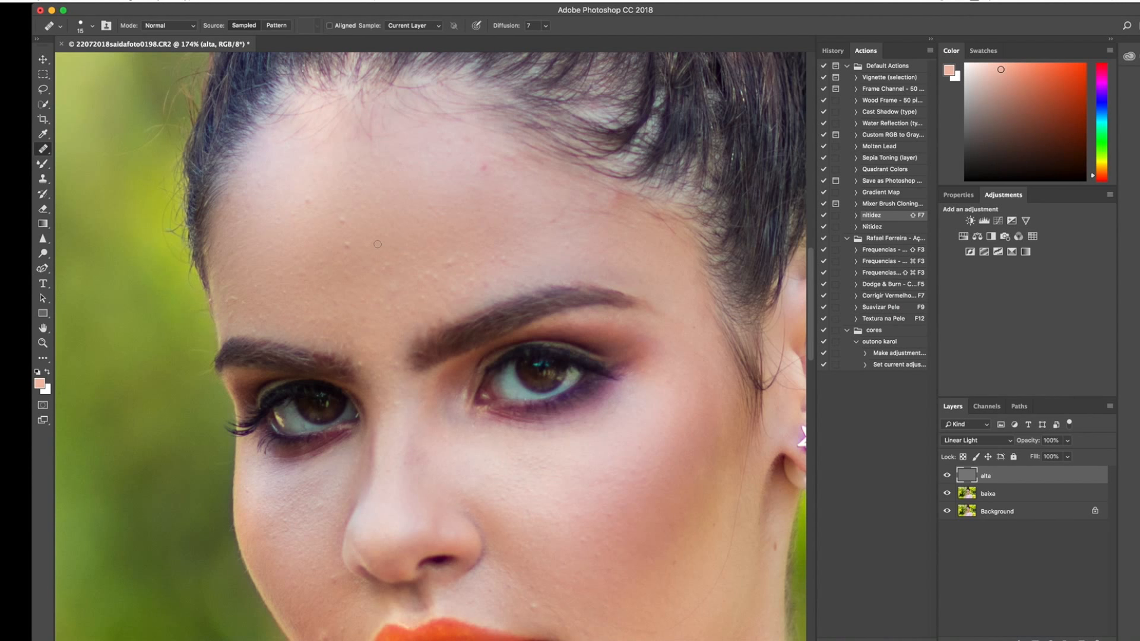
pyautogui.click(344, 218)
pyautogui.click(275, 201)
pyautogui.click(387, 269)
pyautogui.click(385, 261)
pyautogui.click(485, 169)
# Step: Switch to the Spot Healing Brush and remove spots on the central forehead and between the eyebrows
pyautogui.moveTo(47, 152); pyautogui.dragTo(76, 146)
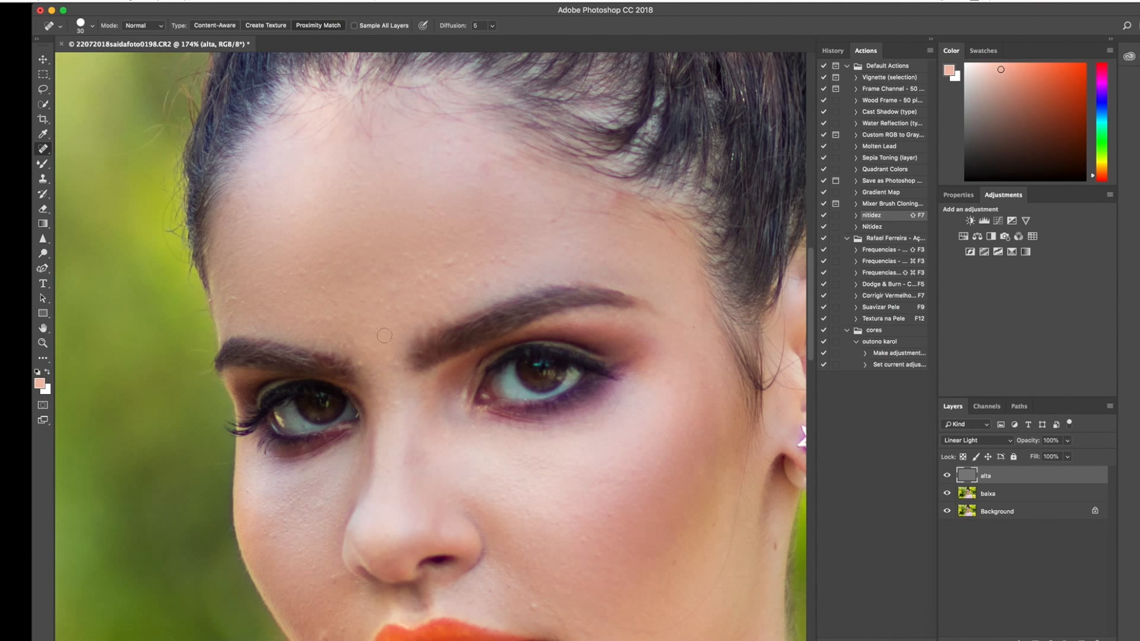
pyautogui.click(395, 289)
pyautogui.click(448, 264)
pyautogui.click(506, 258)
pyautogui.click(493, 260)
pyautogui.click(359, 361)
# Step: Remove the cluster of spots above the left-hand eyebrow near the temple with the Spot Healing Brush
pyautogui.click(235, 301)
pyautogui.click(246, 305)
pyautogui.click(220, 316)
pyautogui.moveTo(229, 316); pyautogui.dragTo(240, 315)
pyautogui.click(230, 303)
pyautogui.click(262, 315)
pyautogui.click(257, 284)
# Step: Remove the remaining small spots on the lower forehead just above the eyebrows
pyautogui.click(453, 301)
pyautogui.click(426, 297)
pyautogui.click(436, 277)
pyautogui.click(424, 274)
pyautogui.click(428, 296)
pyautogui.click(411, 309)
pyautogui.click(323, 292)
# Step: Spot-heal the blemishes on the upper forehead, near the hairline and on the nose bridge
pyautogui.click(275, 222)
pyautogui.click(472, 141)
pyautogui.click(450, 144)
pyautogui.click(565, 241)
pyautogui.click(397, 404)
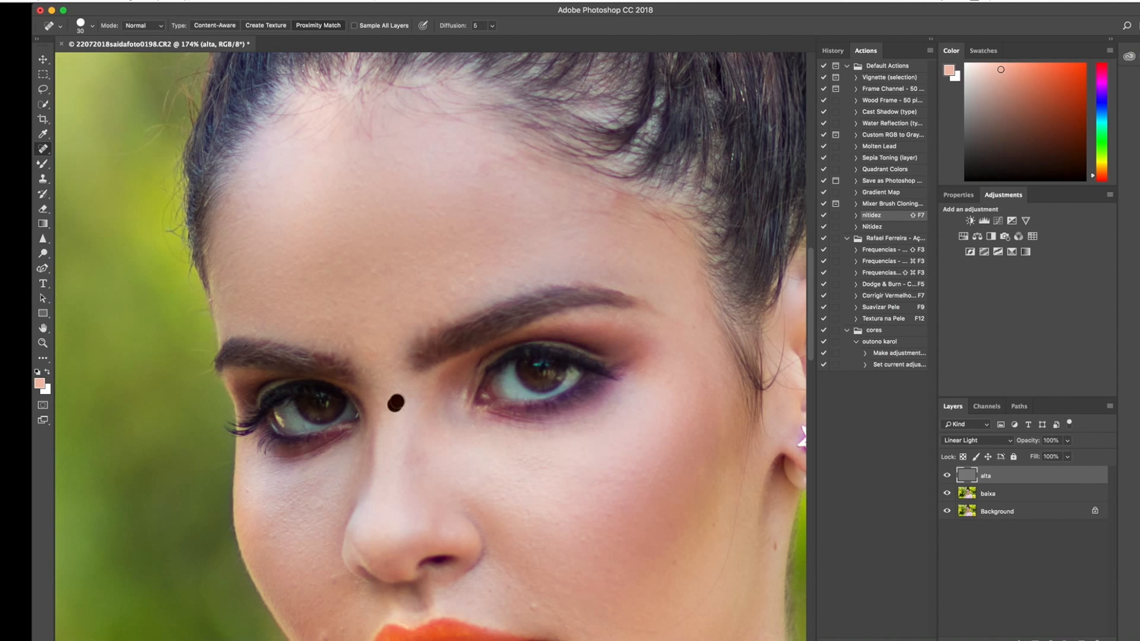
# Step: Switch back to the Healing Brush and heal the rough texture on the left-hand cheek using nearby sampled skin
pyautogui.rightClick(43, 149)
pyautogui.click(89, 160)
pyautogui.moveTo(537, 485); pyautogui.dragTo(555, 326)
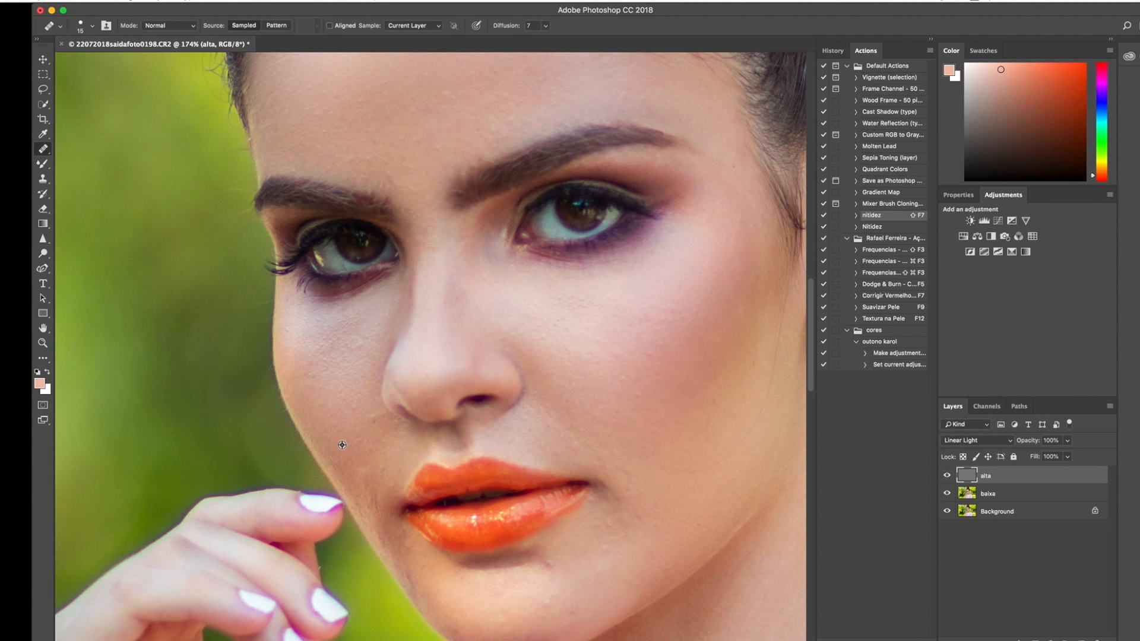
pyautogui.keyDown('alt'); pyautogui.click(343, 405); pyautogui.keyUp('alt')
pyautogui.moveTo(339, 386); pyautogui.dragTo(323, 384)
pyautogui.click(327, 372)
pyautogui.keyDown('alt'); pyautogui.click(326, 367); pyautogui.keyUp('alt')
pyautogui.click(325, 358)
pyautogui.click(327, 363)
pyautogui.click(324, 363)
pyautogui.keyDown('alt'); pyautogui.click(337, 364); pyautogui.keyUp('alt')
pyautogui.click(324, 359)
pyautogui.click(364, 431)
# Step: Heal the spots on the lower cheek beside and below the right-hand mouth corner with sampled skin
pyautogui.keyDown('alt'); pyautogui.click(382, 469); pyautogui.keyUp('alt')
pyautogui.click(601, 539)
pyautogui.click(574, 540)
pyautogui.click(608, 537)
pyautogui.click(608, 525)
pyautogui.keyDown('alt'); pyautogui.click(592, 511); pyautogui.keyUp('alt')
pyautogui.click(600, 522)
# Step: Heal the marks on the right-hand cheek, beside the nose and above the upper lip with sampled skin
pyautogui.click(630, 384)
pyautogui.click(636, 398)
pyautogui.click(675, 326)
pyautogui.click(671, 313)
pyautogui.keyDown('alt'); pyautogui.click(591, 355); pyautogui.keyUp('alt')
pyautogui.click(568, 357)
pyautogui.click(538, 354)
pyautogui.click(512, 352)
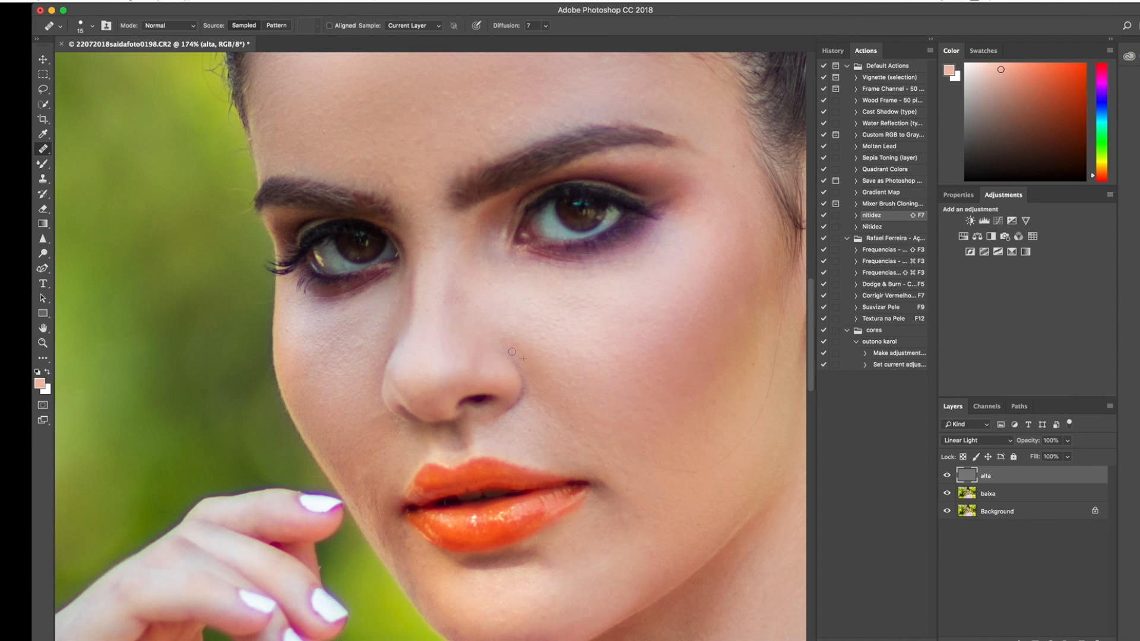
pyautogui.keyDown('alt'); pyautogui.click(565, 407); pyautogui.keyUp('alt')
pyautogui.click(537, 438)
# Step: Heal the spots on the outer right-hand cheek and along the jaw with the Healing Brush
pyautogui.hscroll(8, 599, 386)
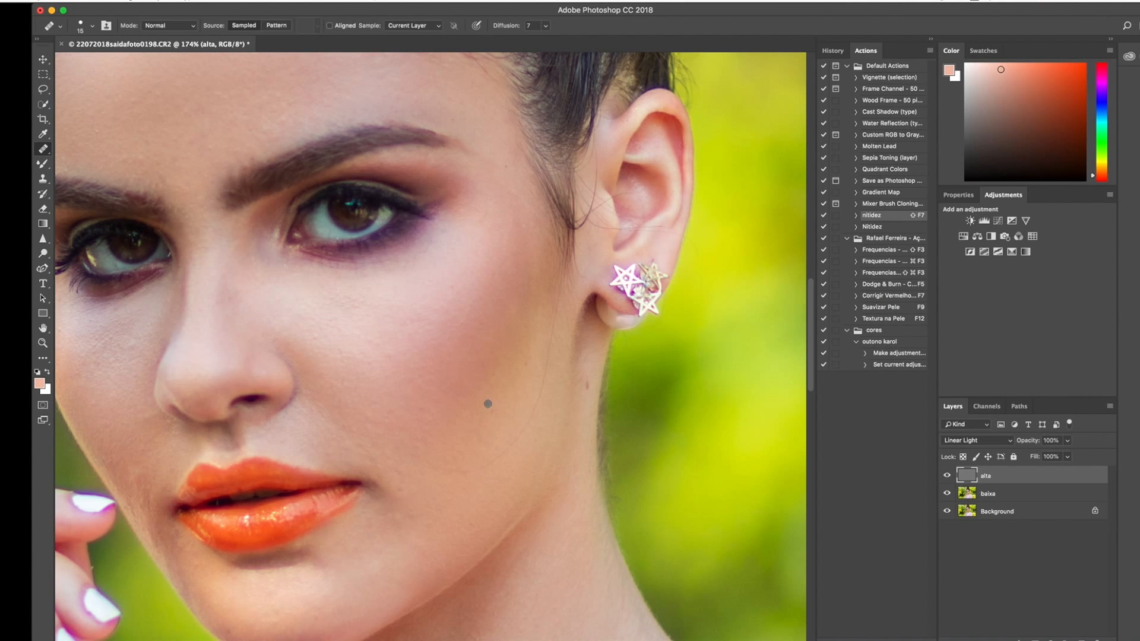
pyautogui.click(495, 408)
pyautogui.click(487, 406)
pyautogui.click(520, 384)
pyautogui.click(428, 551)
pyautogui.click(467, 403)
pyautogui.click(456, 404)
pyautogui.click(405, 511)
pyautogui.click(421, 504)
pyautogui.click(407, 496)
# Step: Heal the stray hair and marks on the cheek edge below the ear and around the ear
pyautogui.moveTo(536, 411); pyautogui.dragTo(537, 408)
pyautogui.keyDown('alt'); pyautogui.click(536, 428); pyautogui.keyUp('alt')
pyautogui.click(528, 420)
pyautogui.moveTo(539, 400); pyautogui.dragTo(540, 367)
pyautogui.scroll(-3, 539, 393)
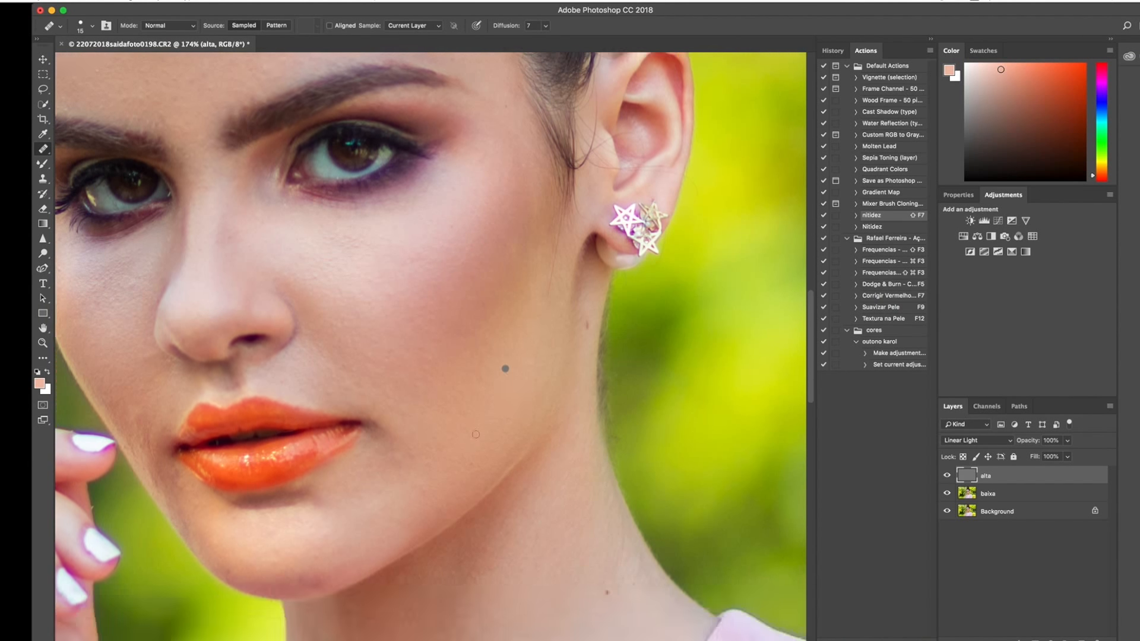
pyautogui.click(553, 253)
pyautogui.click(580, 215)
pyautogui.click(682, 232)
# Step: Inspect the neck and whole portrait, and heal two leftover spots on the forehead above the eyebrows
pyautogui.scroll(-5, 529, 464)
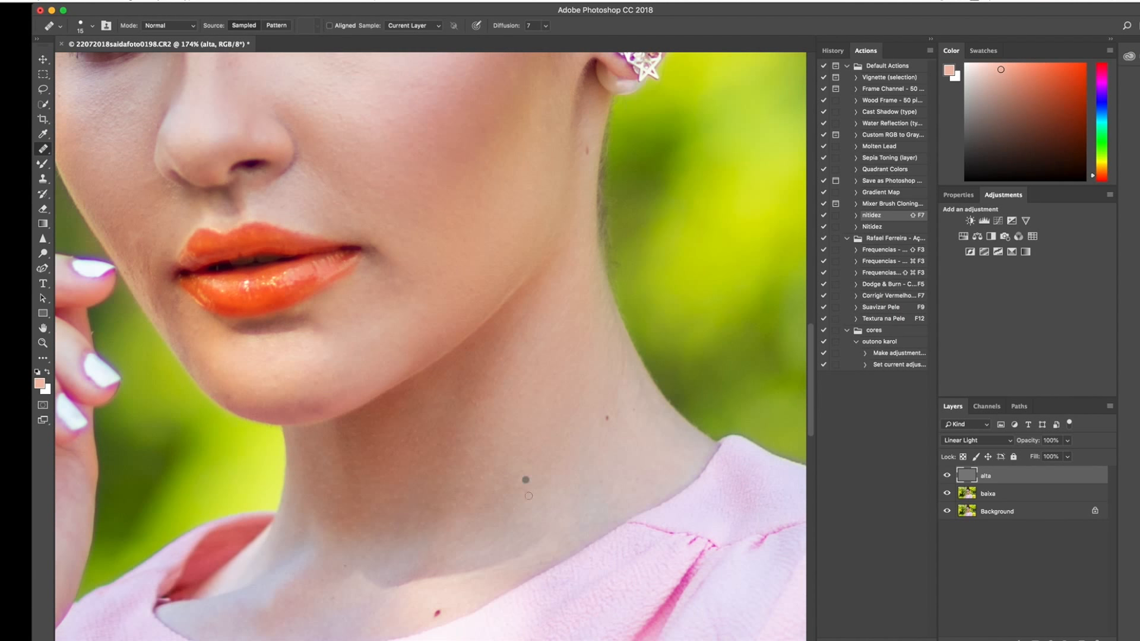
pyautogui.hscroll(-5, 279, 475)
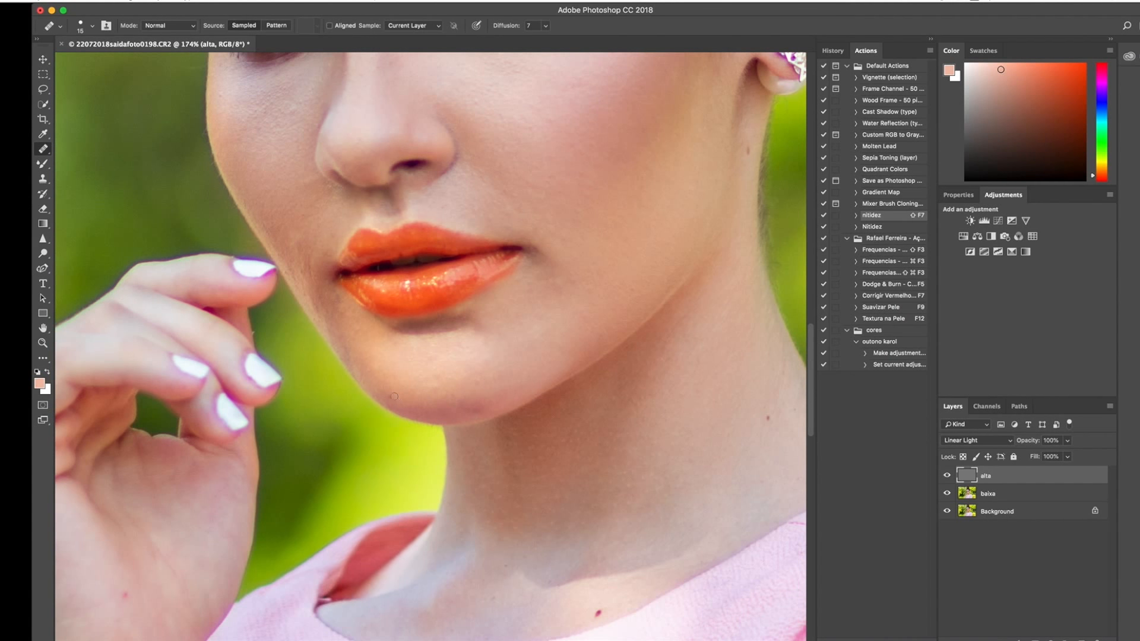
pyautogui.scroll(-6, 420, 350)
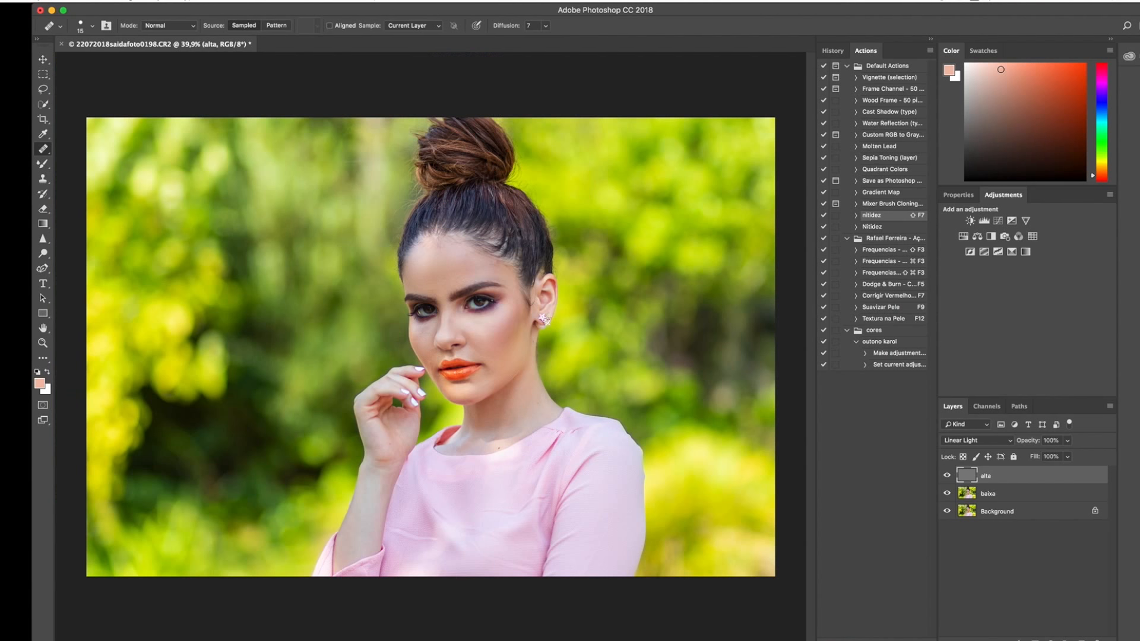
pyautogui.scroll(2, 491, 304)
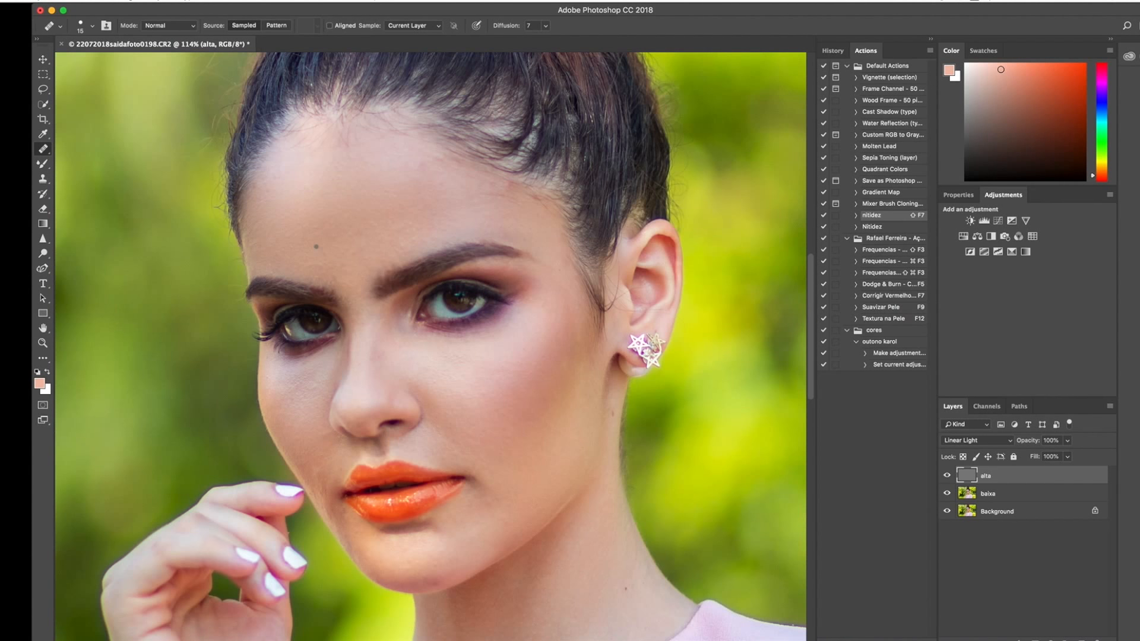
pyautogui.click(315, 247)
pyautogui.click(385, 265)
# Step: Compare the healed skin with the original photo by repeatedly isolating and restoring the Background layer
pyautogui.keyDown('alt'); pyautogui.click(946, 512); pyautogui.keyUp('alt')
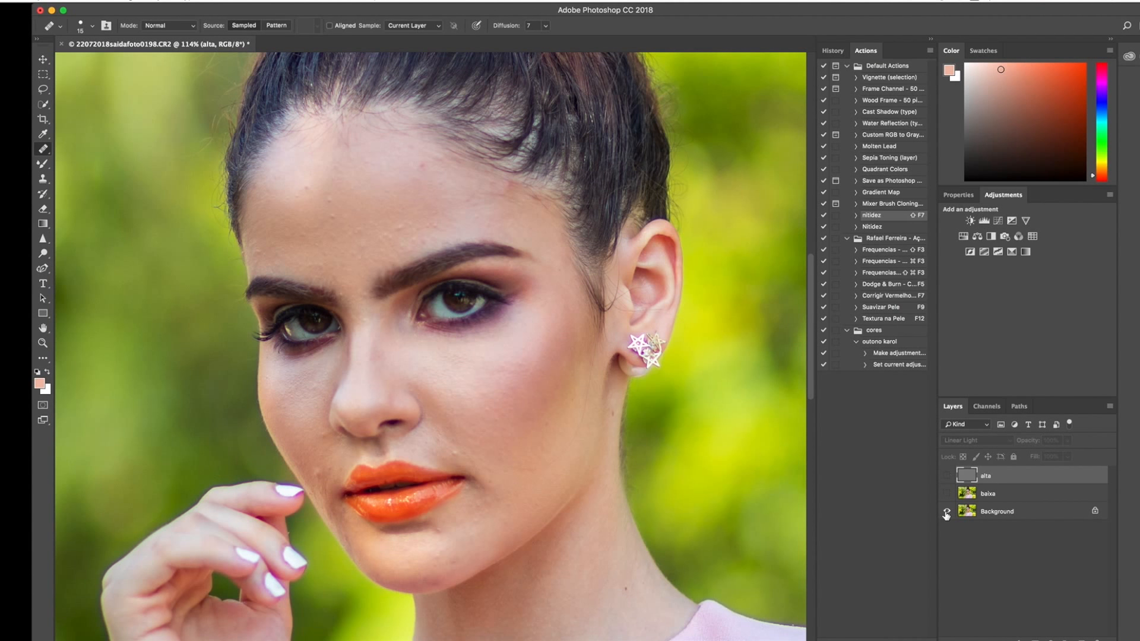
pyautogui.keyDown('alt'); pyautogui.click(946, 512); pyautogui.keyUp('alt')
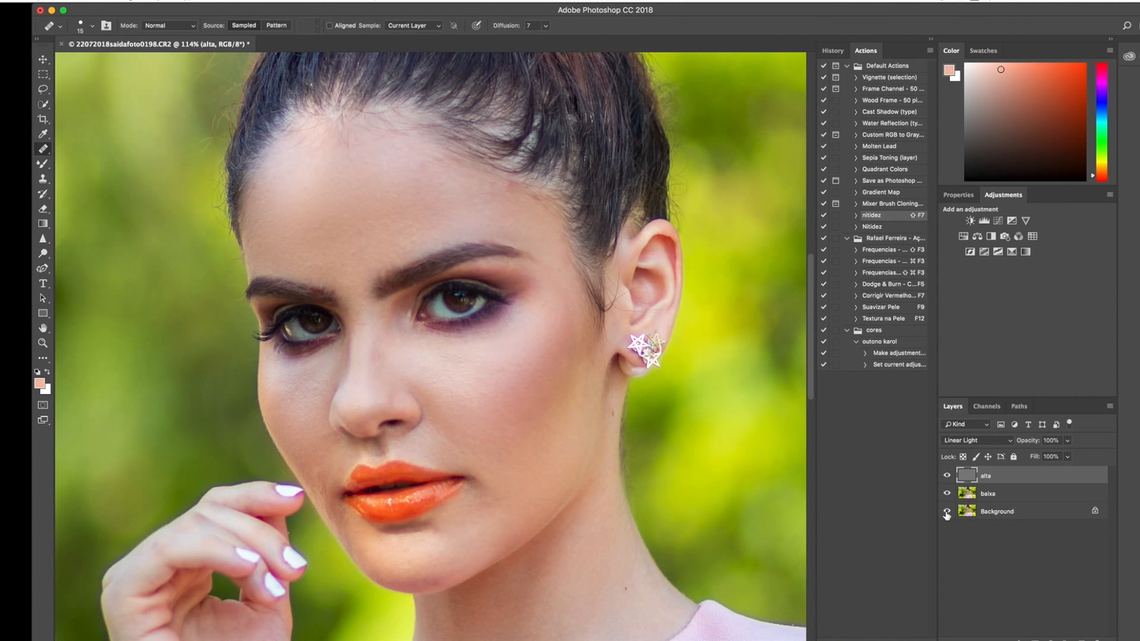
pyautogui.keyDown('alt'); pyautogui.click(946, 512); pyautogui.keyUp('alt')
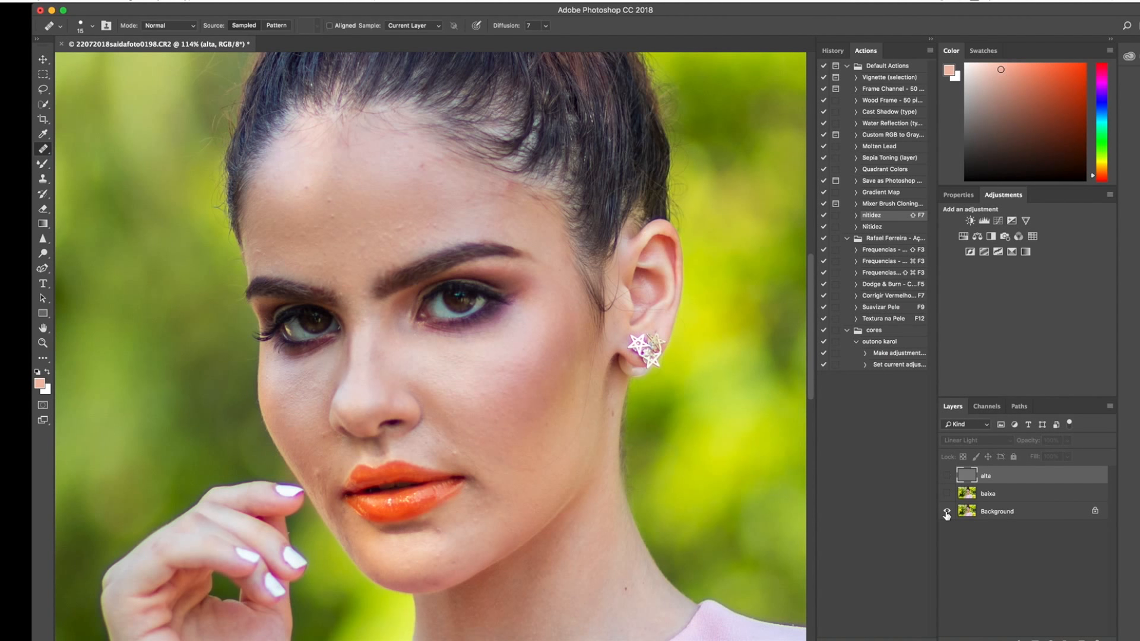
pyautogui.keyDown('alt'); pyautogui.click(946, 512); pyautogui.keyUp('alt')
pyautogui.keyDown('alt'); pyautogui.click(946, 512); pyautogui.keyUp('alt')
pyautogui.keyDown('alt'); pyautogui.click(946, 511); pyautogui.keyUp('alt')
pyautogui.keyDown('alt'); pyautogui.click(946, 511); pyautogui.keyUp('alt')
pyautogui.keyDown('alt'); pyautogui.click(946, 512); pyautogui.keyUp('alt')
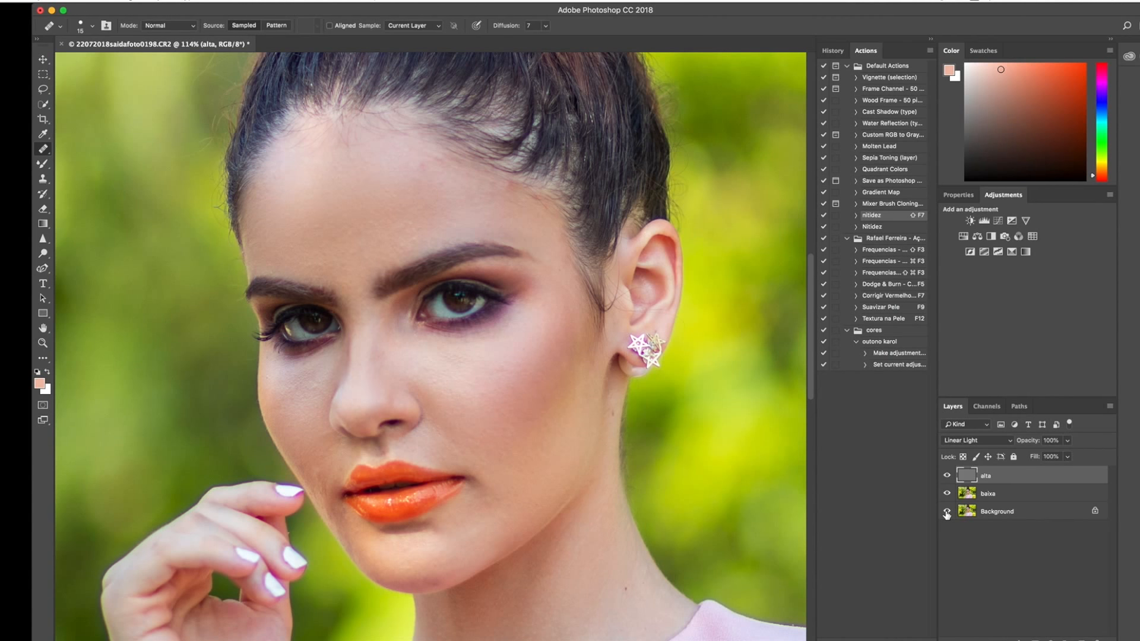
pyautogui.keyDown('alt'); pyautogui.click(946, 512); pyautogui.keyUp('alt')
pyautogui.keyDown('alt'); pyautogui.click(946, 511); pyautogui.keyUp('alt')
# Step: Stamp all visible layers into a new merged layer above the alta layer
pyautogui.hscroll(-5, 317, 271)
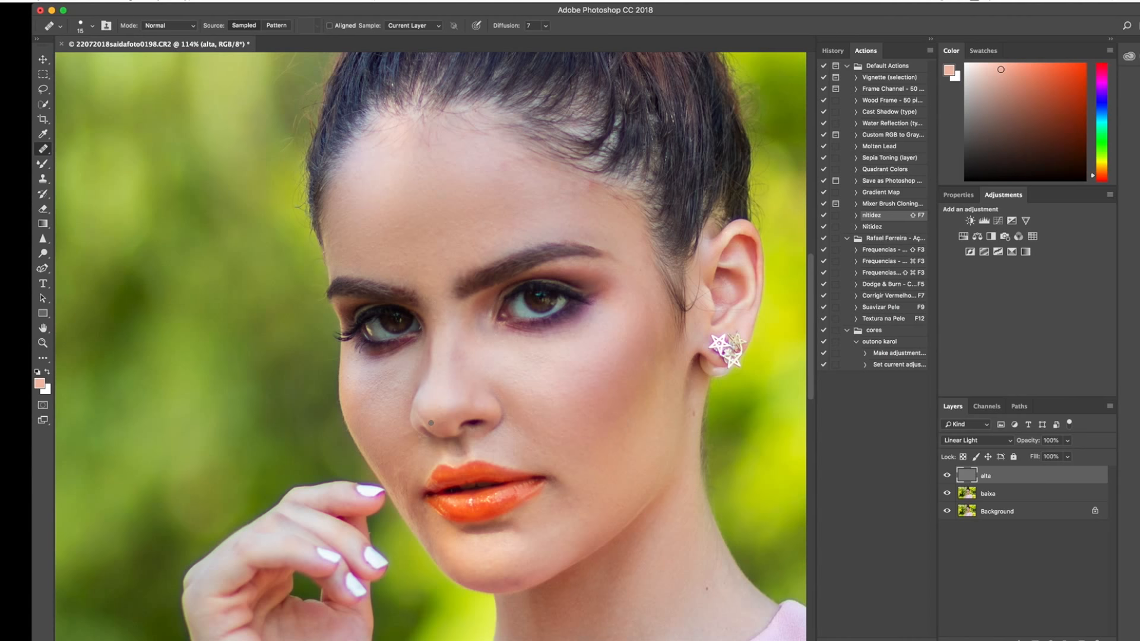
pyautogui.scroll(-1, 432, 423)
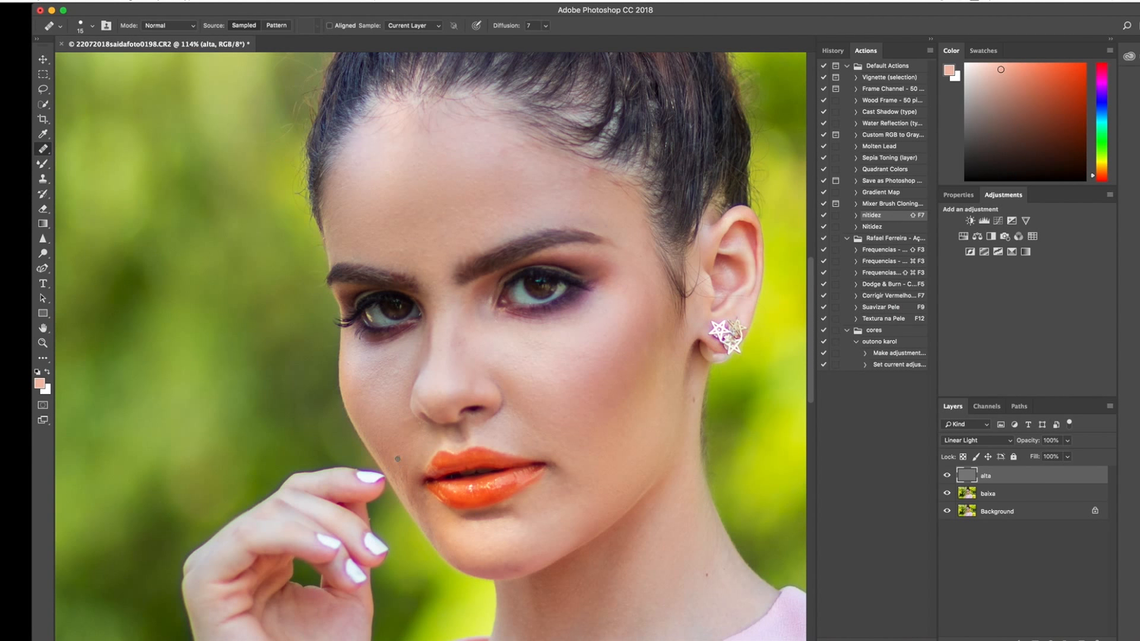
pyautogui.scroll(-10, 641, 472)
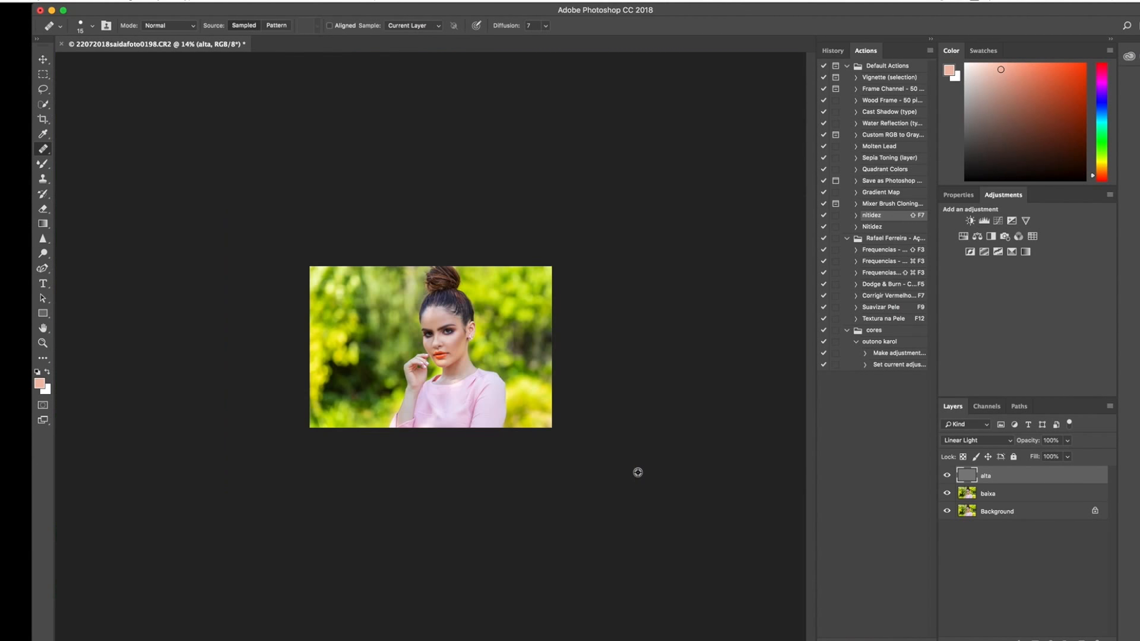
pyautogui.scroll(5, 637, 472)
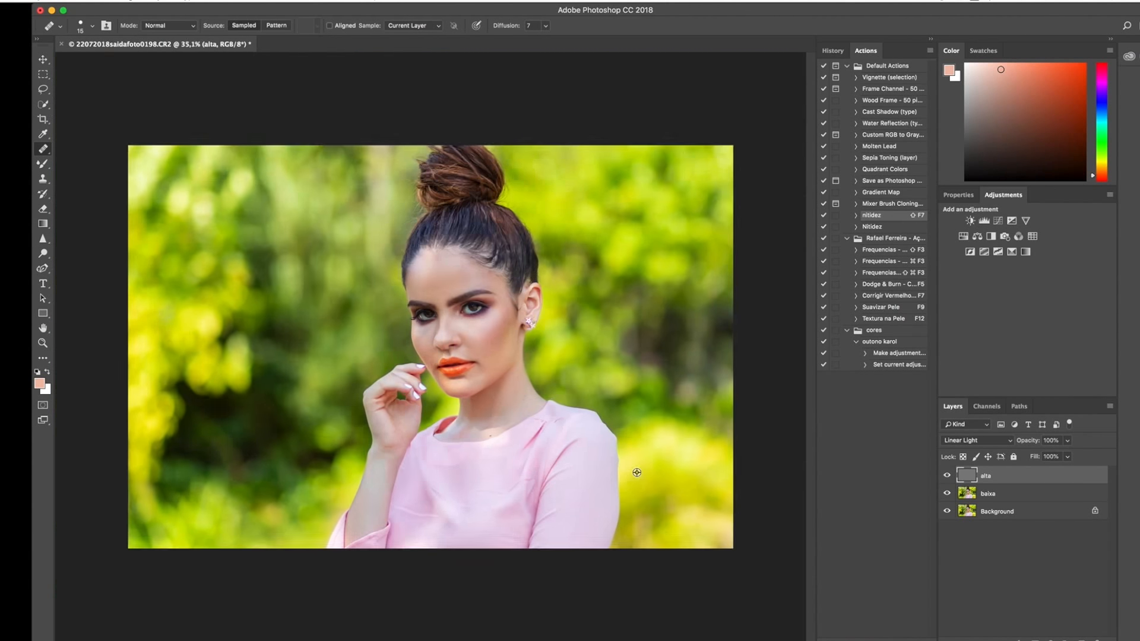
pyautogui.keyDown('alt'); pyautogui.click(947, 476); pyautogui.keyUp('alt')
pyautogui.keyDown('alt'); pyautogui.click(947, 477); pyautogui.keyUp('alt')
pyautogui.press('super+alt+shift+e')
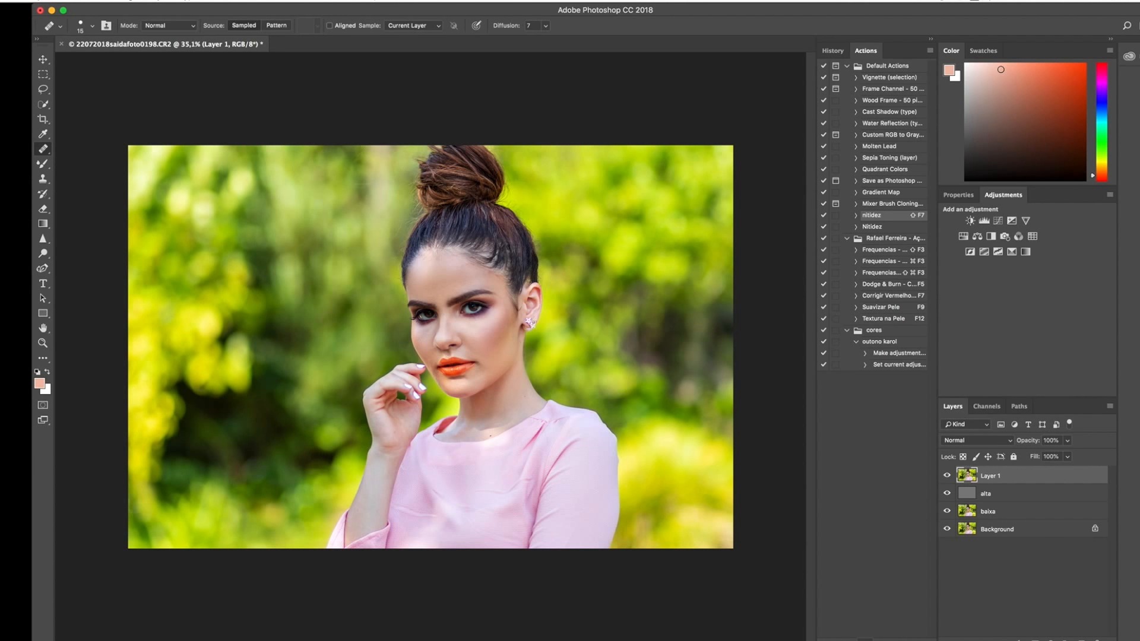
# Step: Toggle the merged layer's visibility to check that it matches the layers beneath it
pyautogui.click(947, 478)
pyautogui.click(947, 476)
pyautogui.scroll(6, 484, 328)
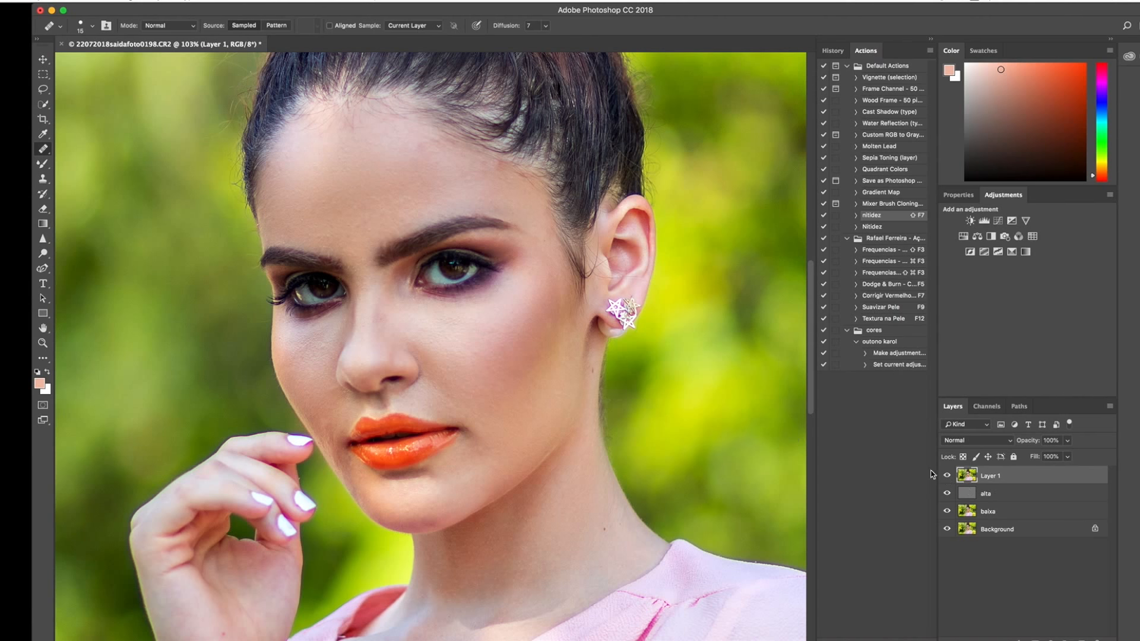
pyautogui.click(946, 476)
pyautogui.click(947, 476)
pyautogui.click(946, 477)
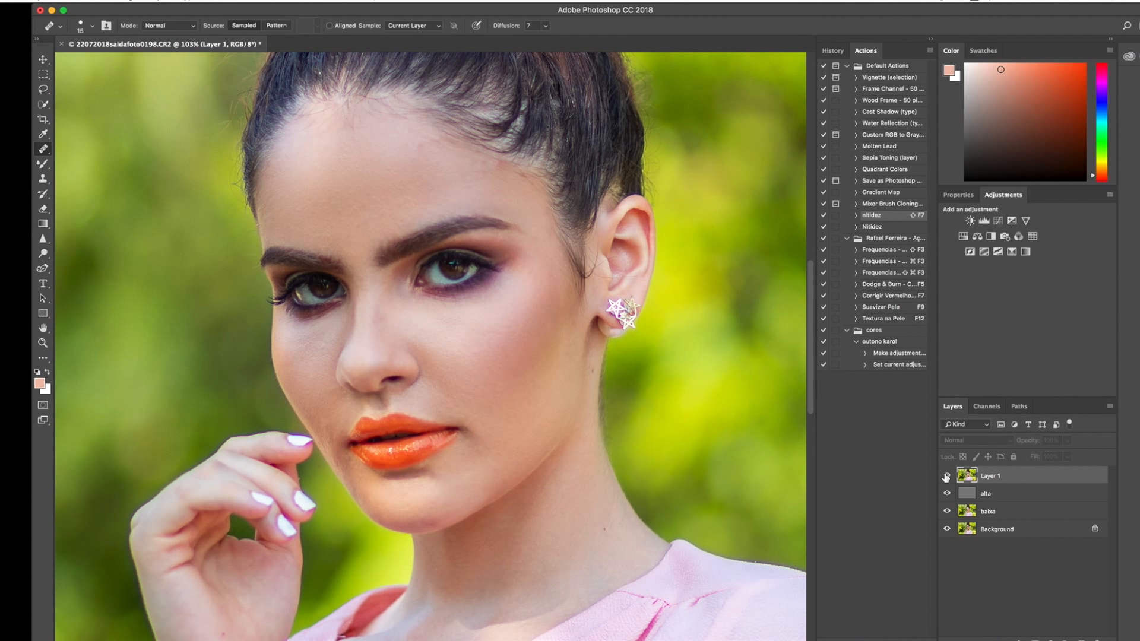
pyautogui.click(946, 477)
# Step: Compare the finished retouch with the original by repeatedly showing only the Background layer and restoring all layers
pyautogui.keyDown('alt'); pyautogui.click(946, 530); pyautogui.keyUp('alt')
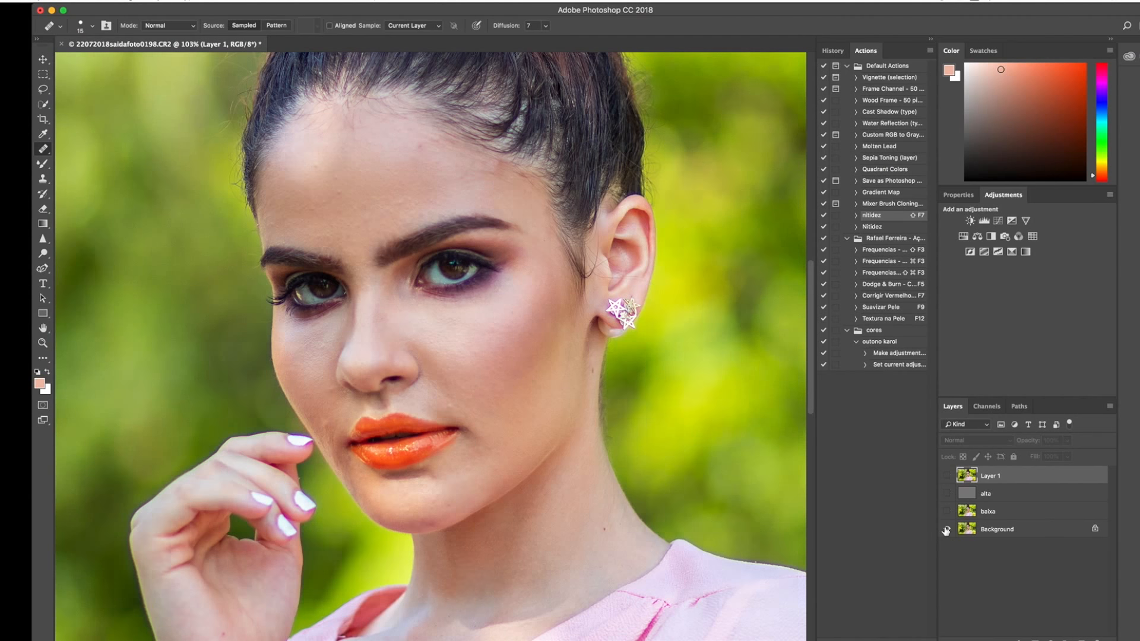
pyautogui.keyDown('alt'); pyautogui.click(946, 530); pyautogui.keyUp('alt')
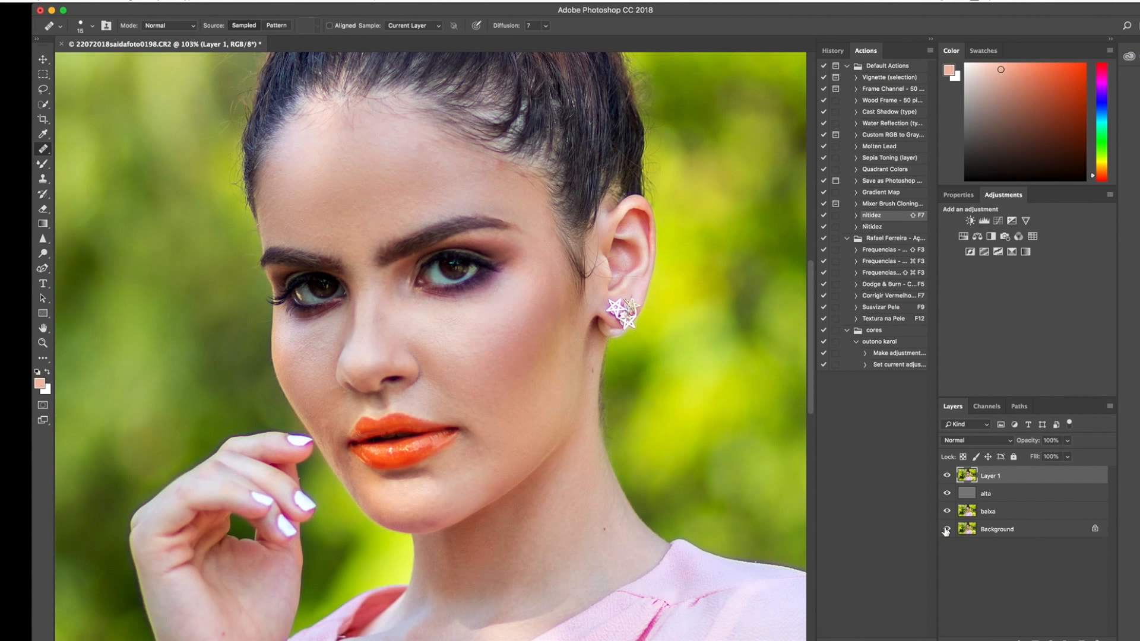
pyautogui.keyDown('alt'); pyautogui.click(946, 530); pyautogui.keyUp('alt')
pyautogui.keyDown('alt'); pyautogui.click(947, 531); pyautogui.keyUp('alt')
pyautogui.keyDown('alt'); pyautogui.click(946, 530); pyautogui.keyUp('alt')
pyautogui.keyDown('alt'); pyautogui.click(947, 530); pyautogui.keyUp('alt')
pyautogui.keyDown('alt'); pyautogui.click(947, 531); pyautogui.keyUp('alt')
pyautogui.keyDown('alt'); pyautogui.click(947, 530); pyautogui.keyUp('alt')
pyautogui.keyDown('alt'); pyautogui.click(946, 531); pyautogui.keyUp('alt')
pyautogui.keyDown('alt'); pyautogui.click(946, 530); pyautogui.keyUp('alt')
pyautogui.click(259, 0)
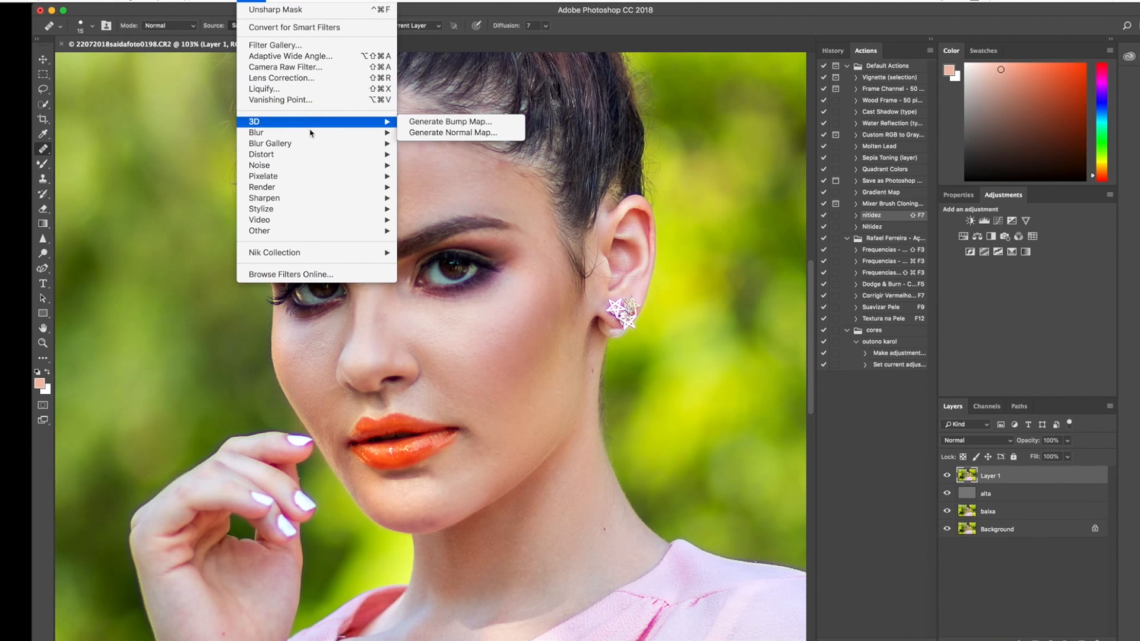
pyautogui.moveTo(125, 0)
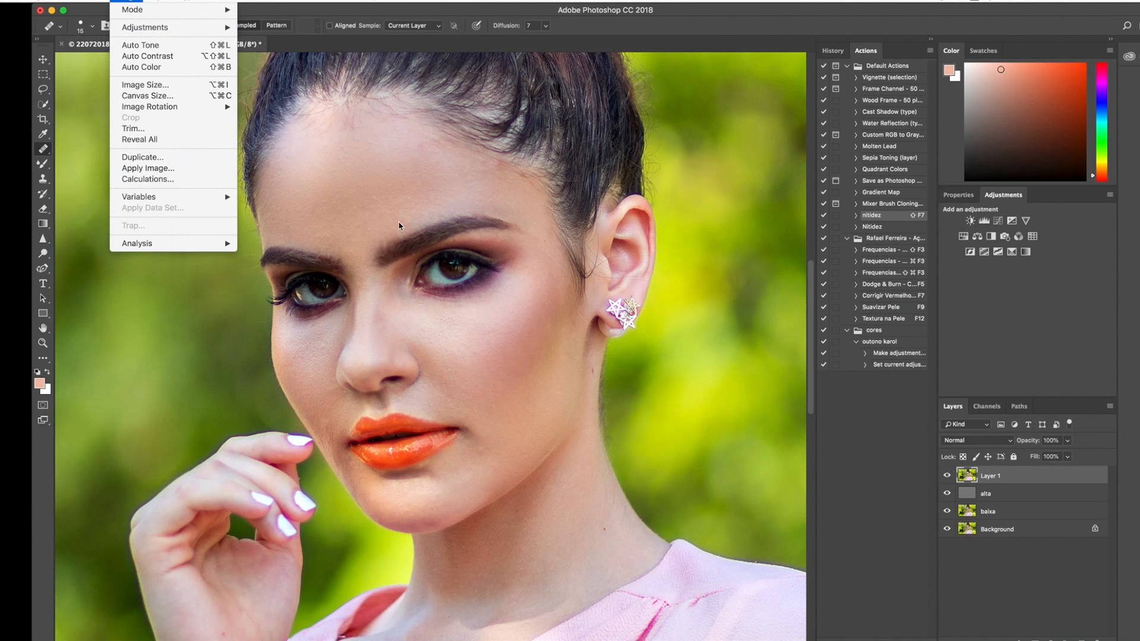
pyautogui.click(853, 507)
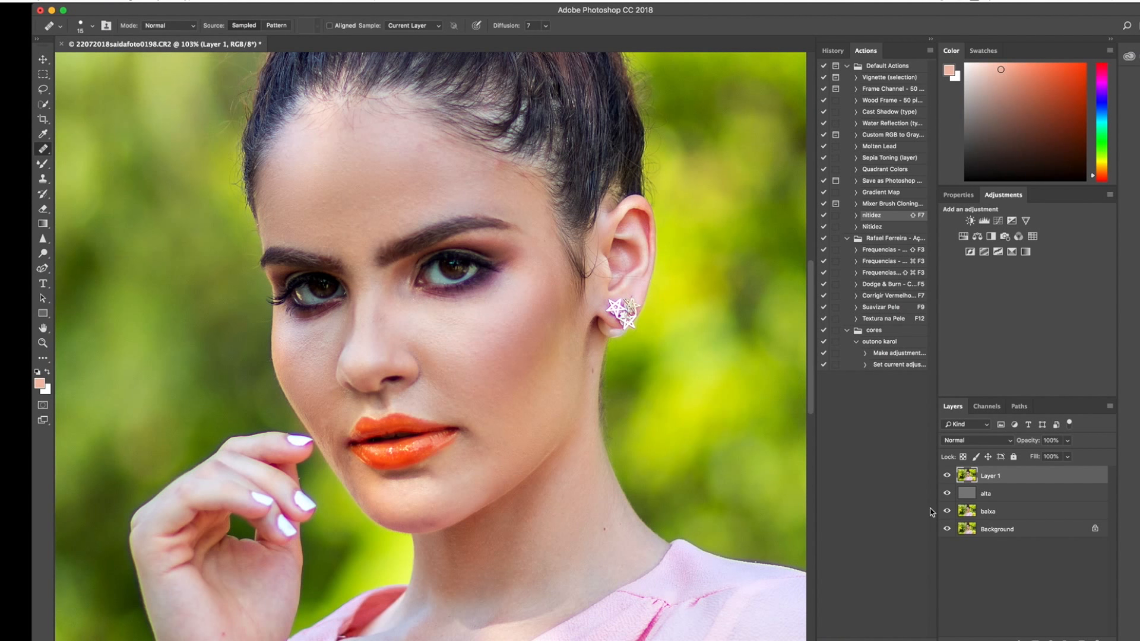
# Step: Make a final before-and-after check of the face against the Background layer, with all layers restored
pyautogui.keyDown('alt'); pyautogui.click(948, 529); pyautogui.keyUp('alt')
pyautogui.keyDown('alt'); pyautogui.click(948, 529); pyautogui.keyUp('alt')
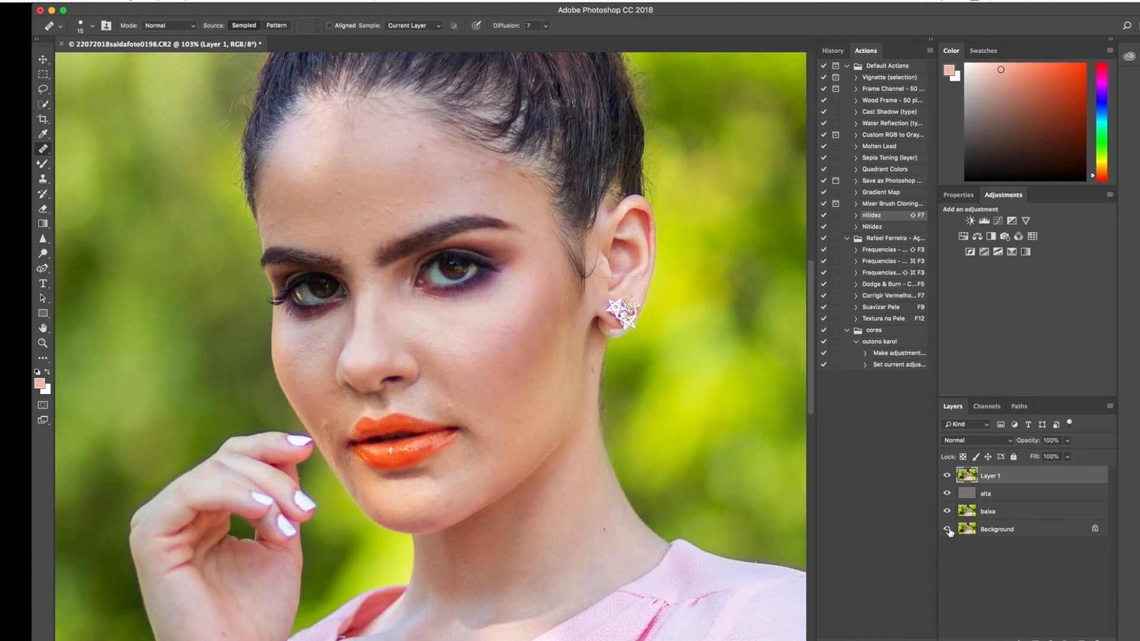
pyautogui.keyDown('alt'); pyautogui.click(948, 530); pyautogui.keyUp('alt')
pyautogui.keyDown('alt'); pyautogui.click(948, 529); pyautogui.keyUp('alt')
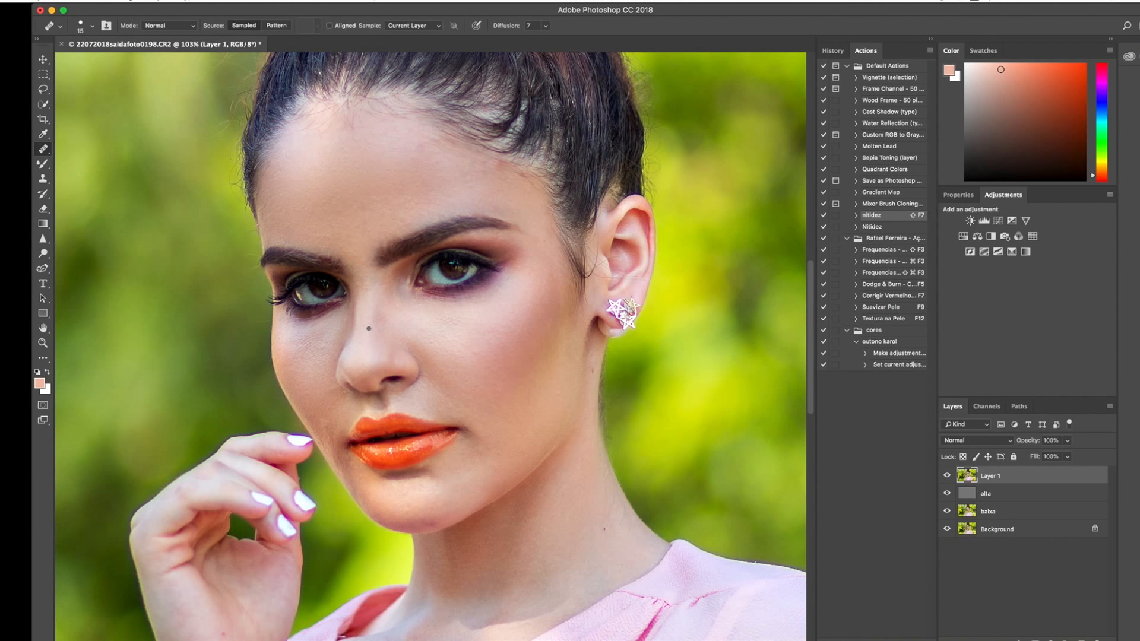
pyautogui.hscroll(-8, 369, 329)
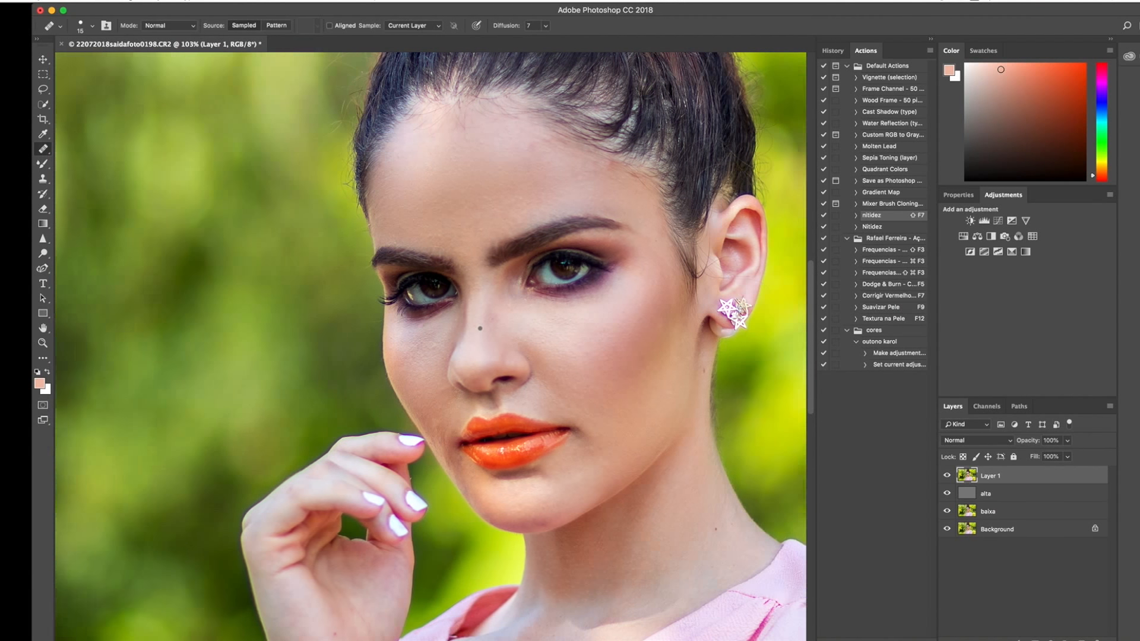